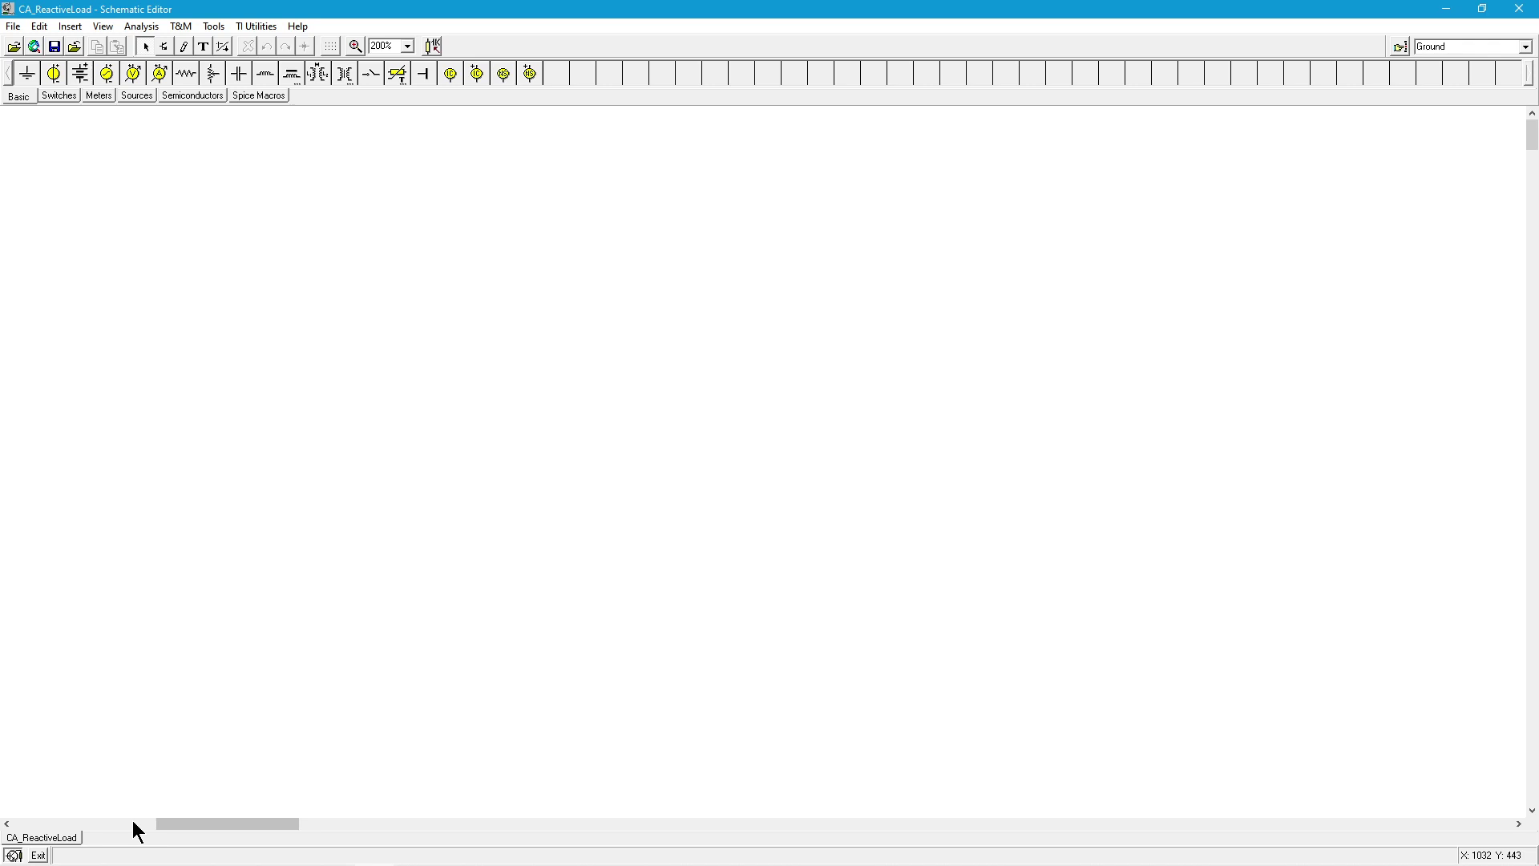
Step: Scroll the schematic back to the Class A amplifier with its loudspeaker-model load
{"action": "left_click", "coordinate": [134, 824]}
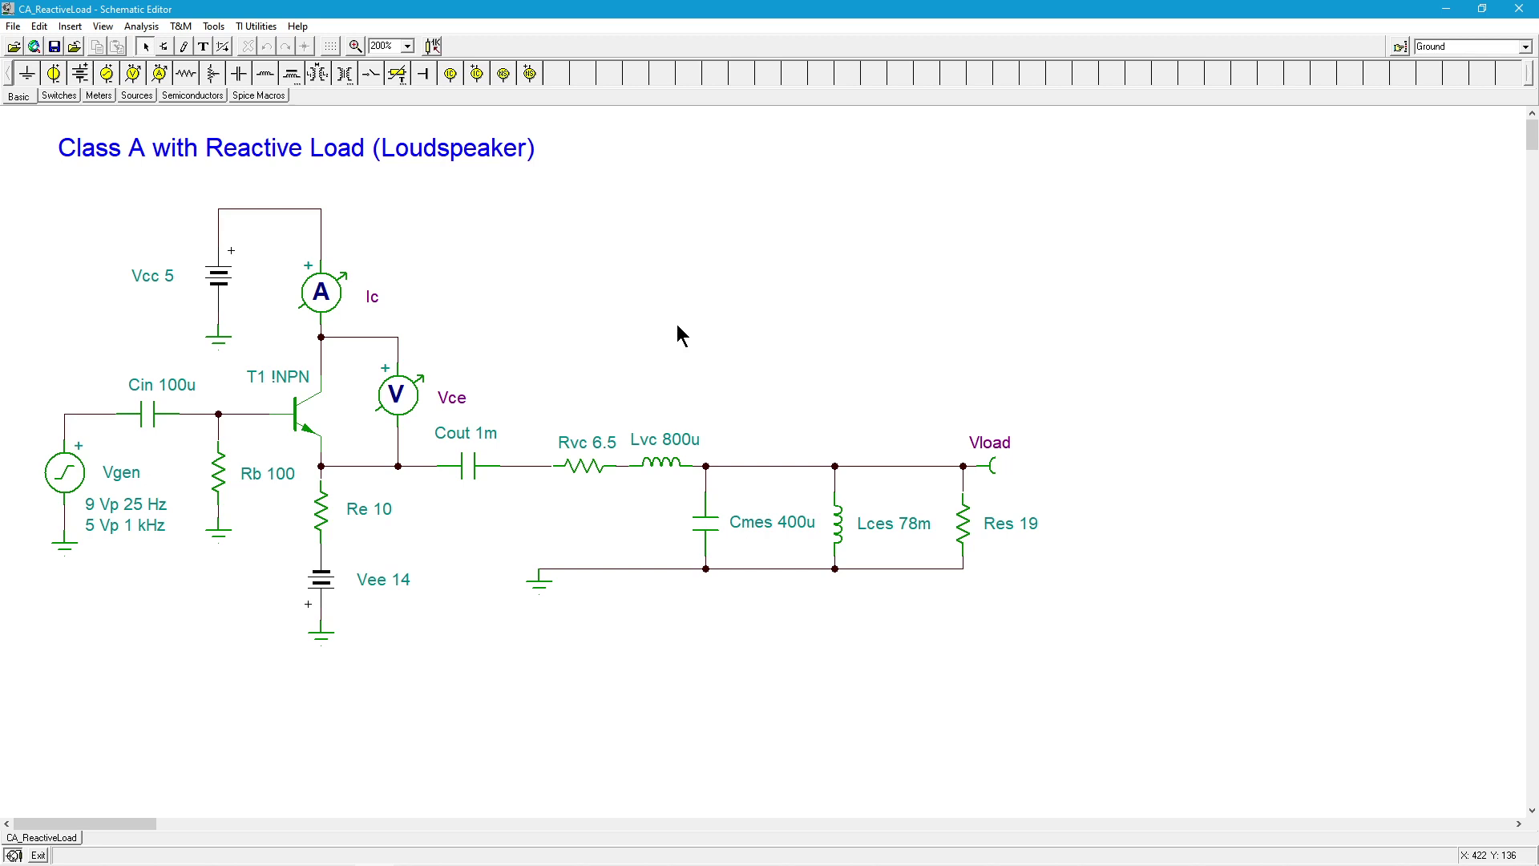
Step: Run a transient analysis with the display set from 80m to 160m s
{"action": "left_click", "coordinate": [141, 29]}
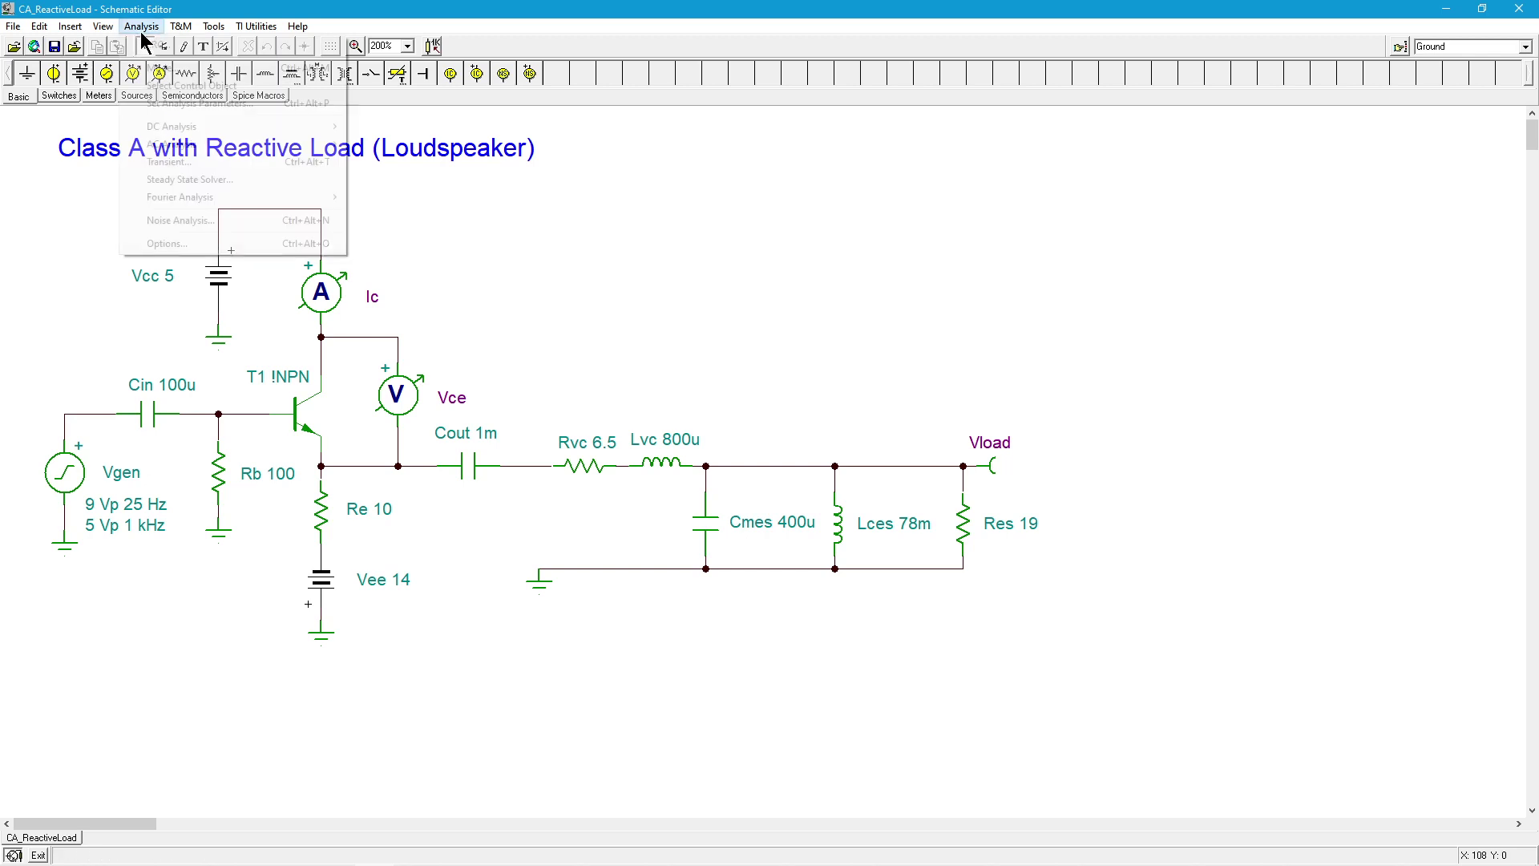
{"action": "left_click", "coordinate": [197, 160]}
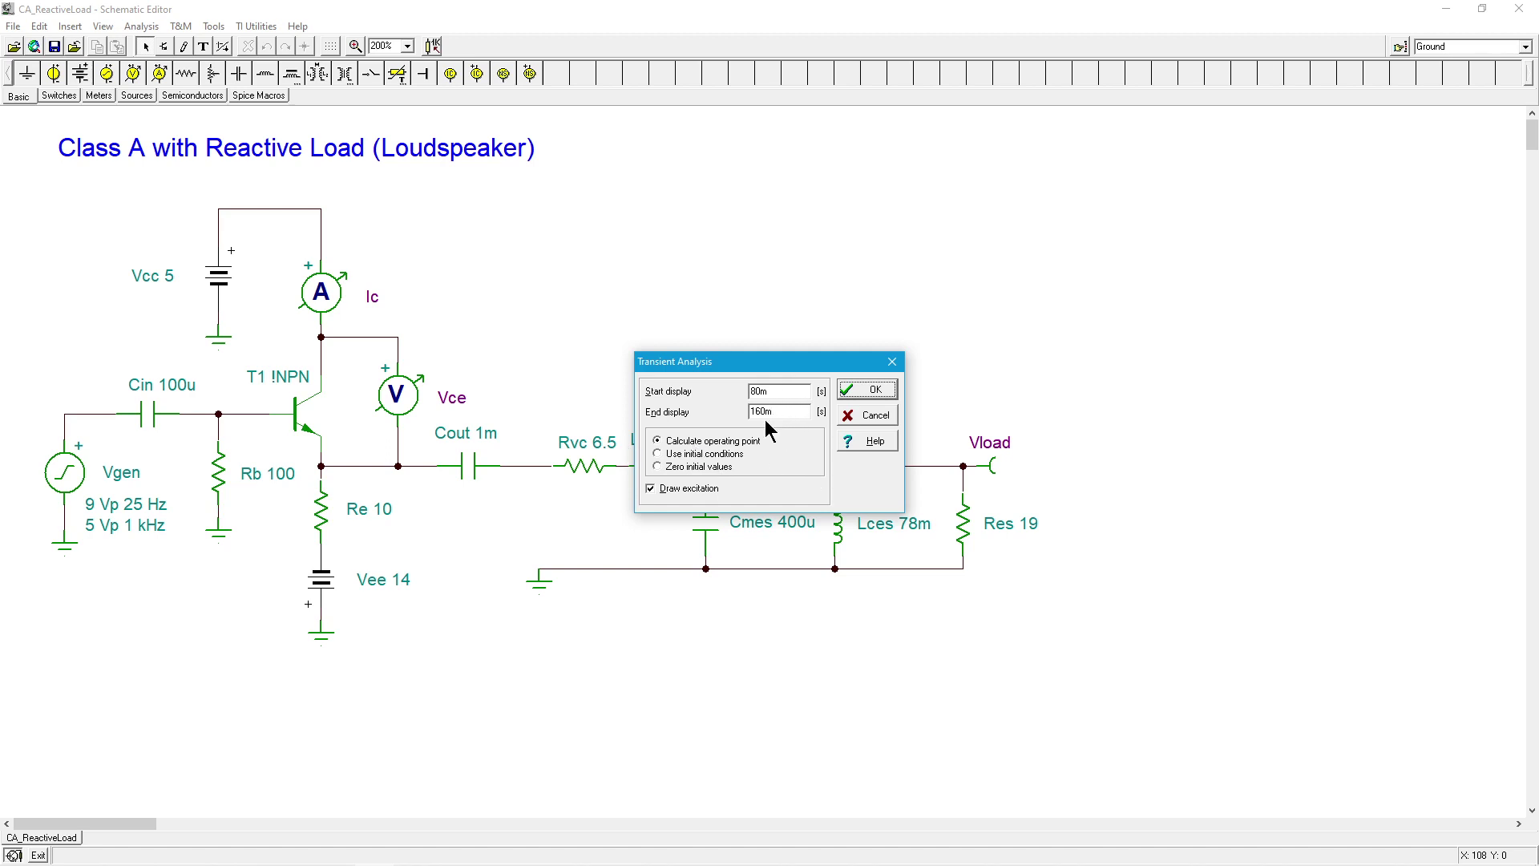
{"action": "left_click", "coordinate": [884, 388]}
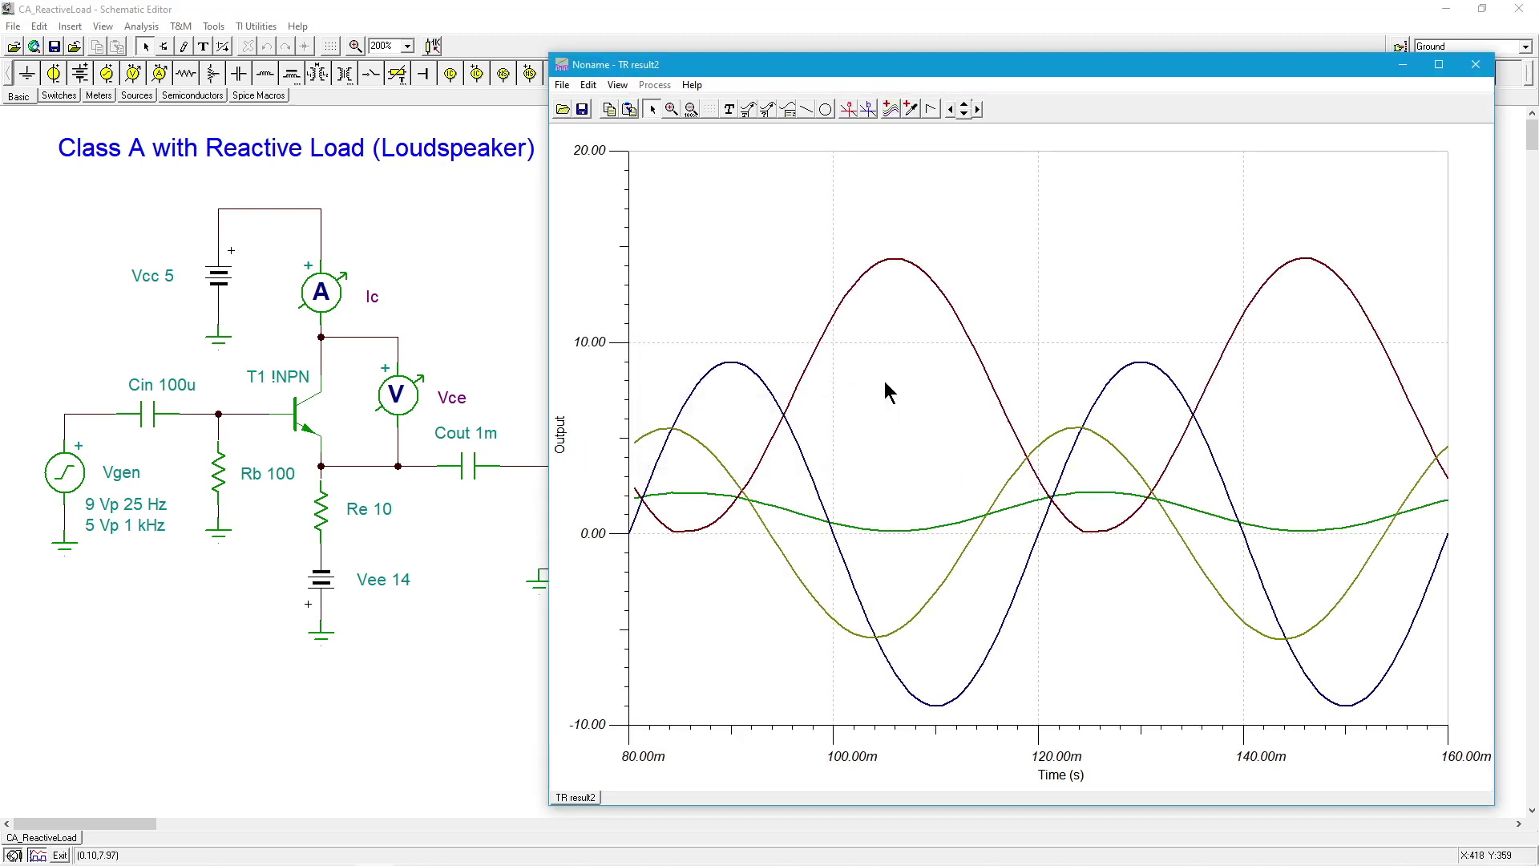
Step: Place a legend at the graph's top-left and identify the Vload, Vgen and Ic curves
{"action": "left_click", "coordinate": [789, 110]}
{"action": "left_click", "coordinate": [686, 169]}
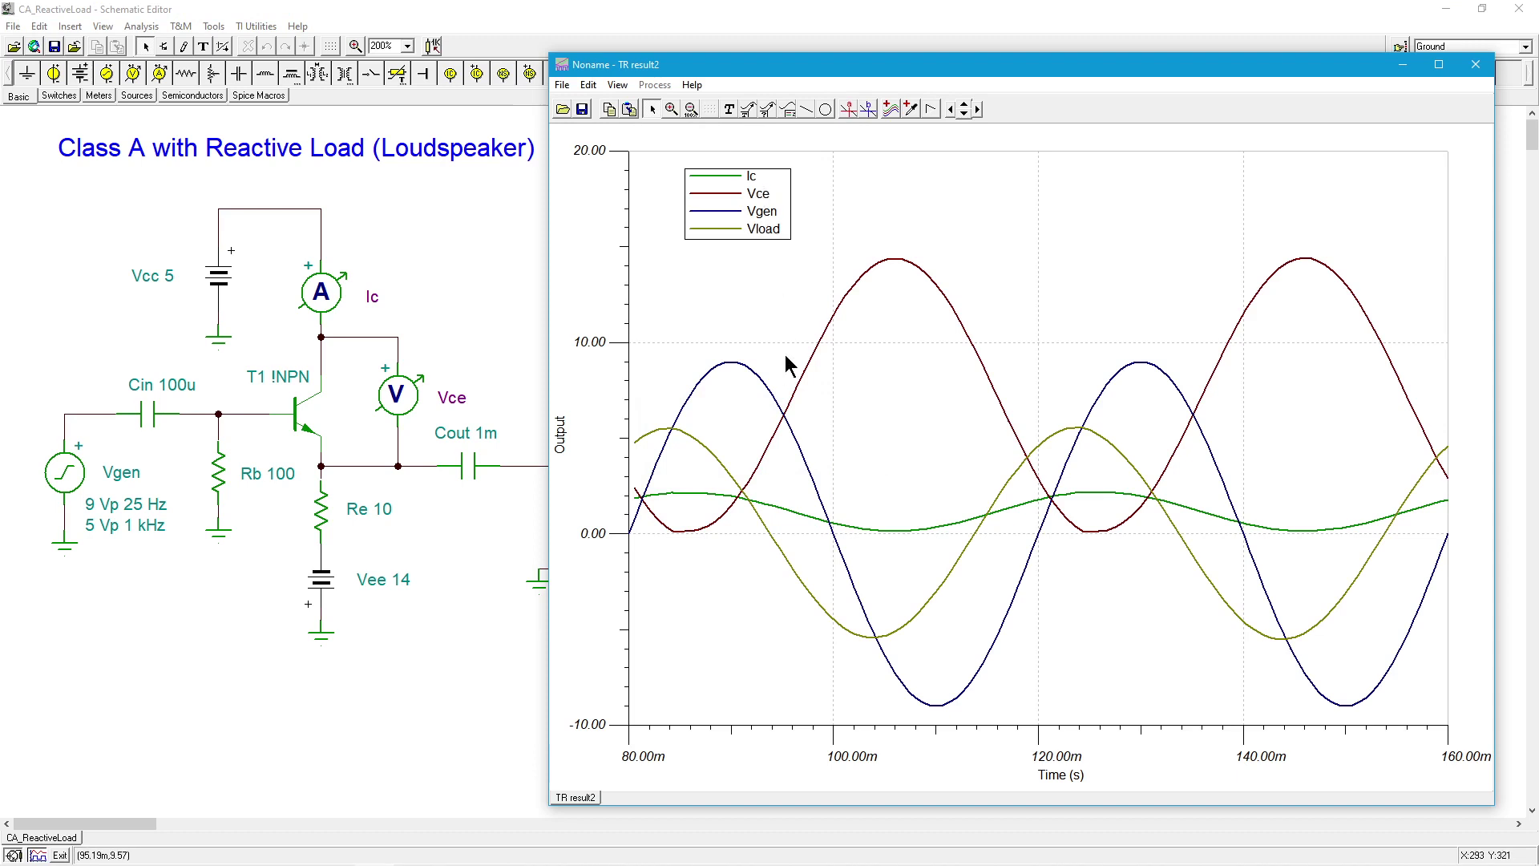
{"action": "left_click", "coordinate": [767, 527]}
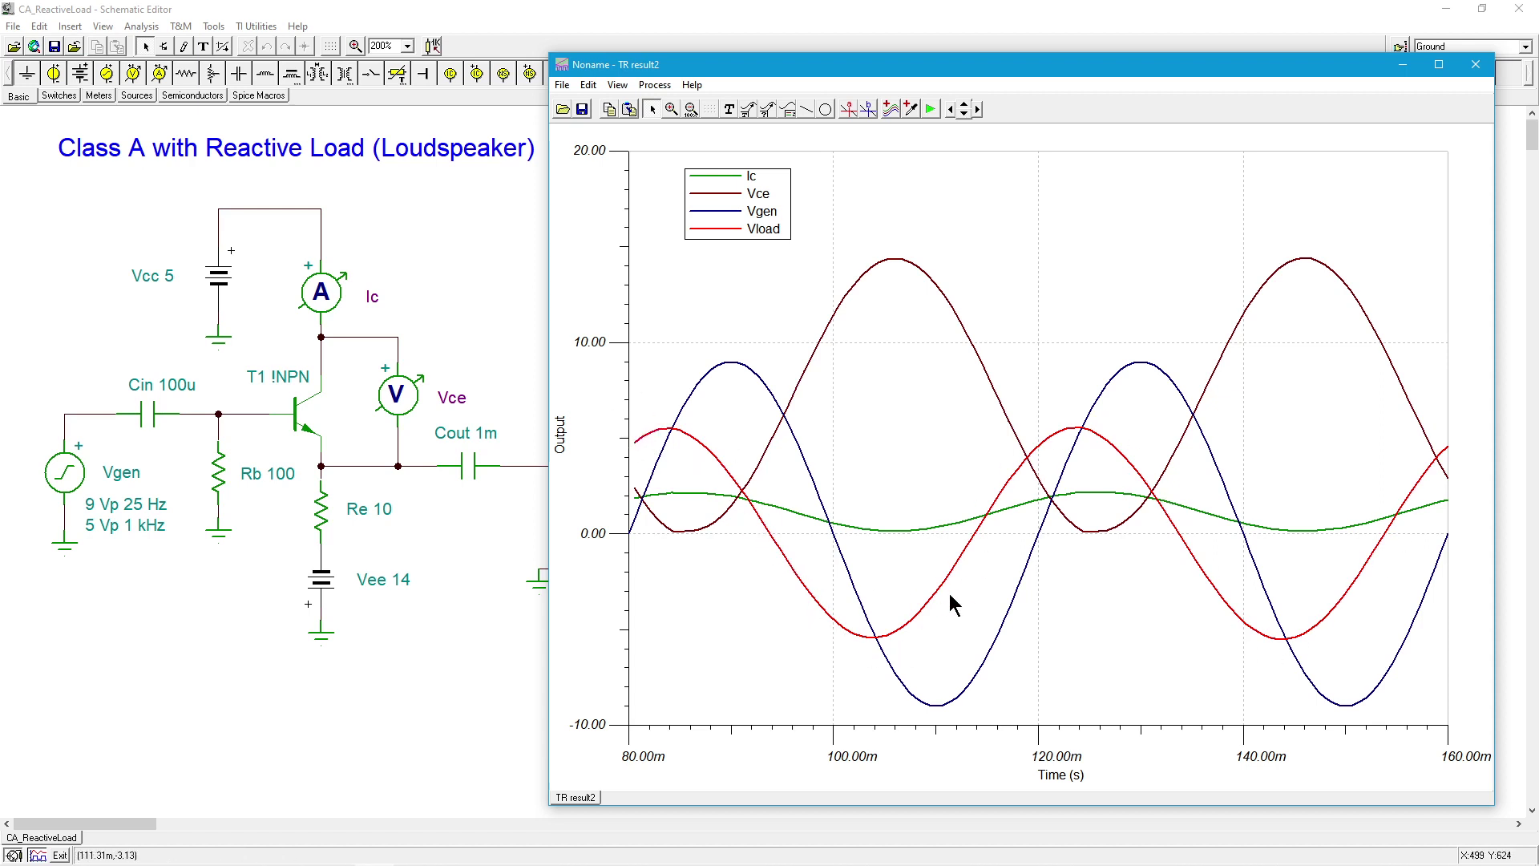
{"action": "left_click", "coordinate": [814, 484]}
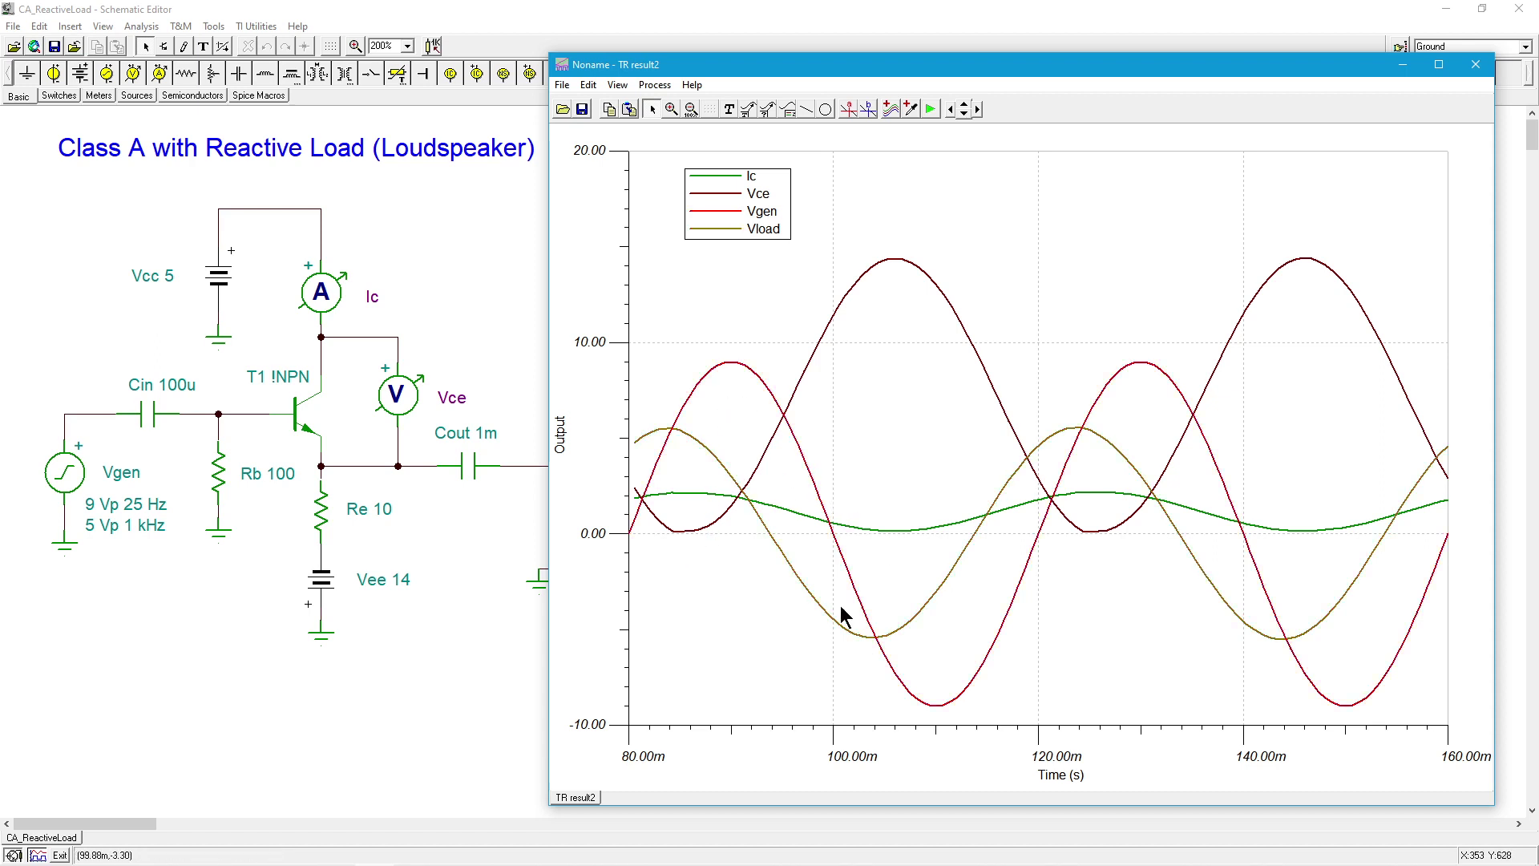
{"action": "left_click", "coordinate": [895, 529]}
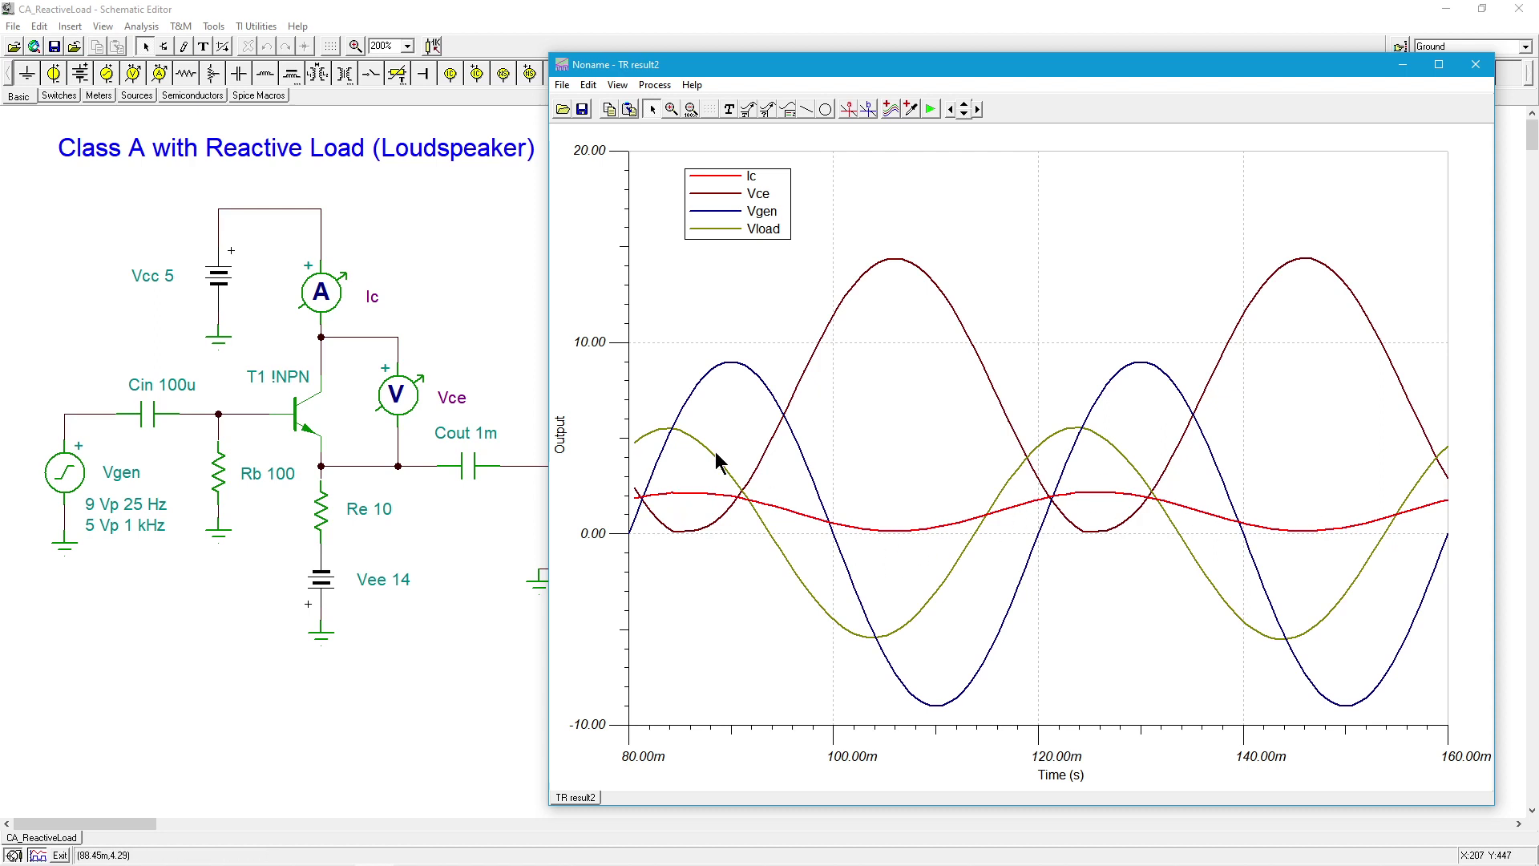
{"action": "left_click", "coordinate": [852, 388]}
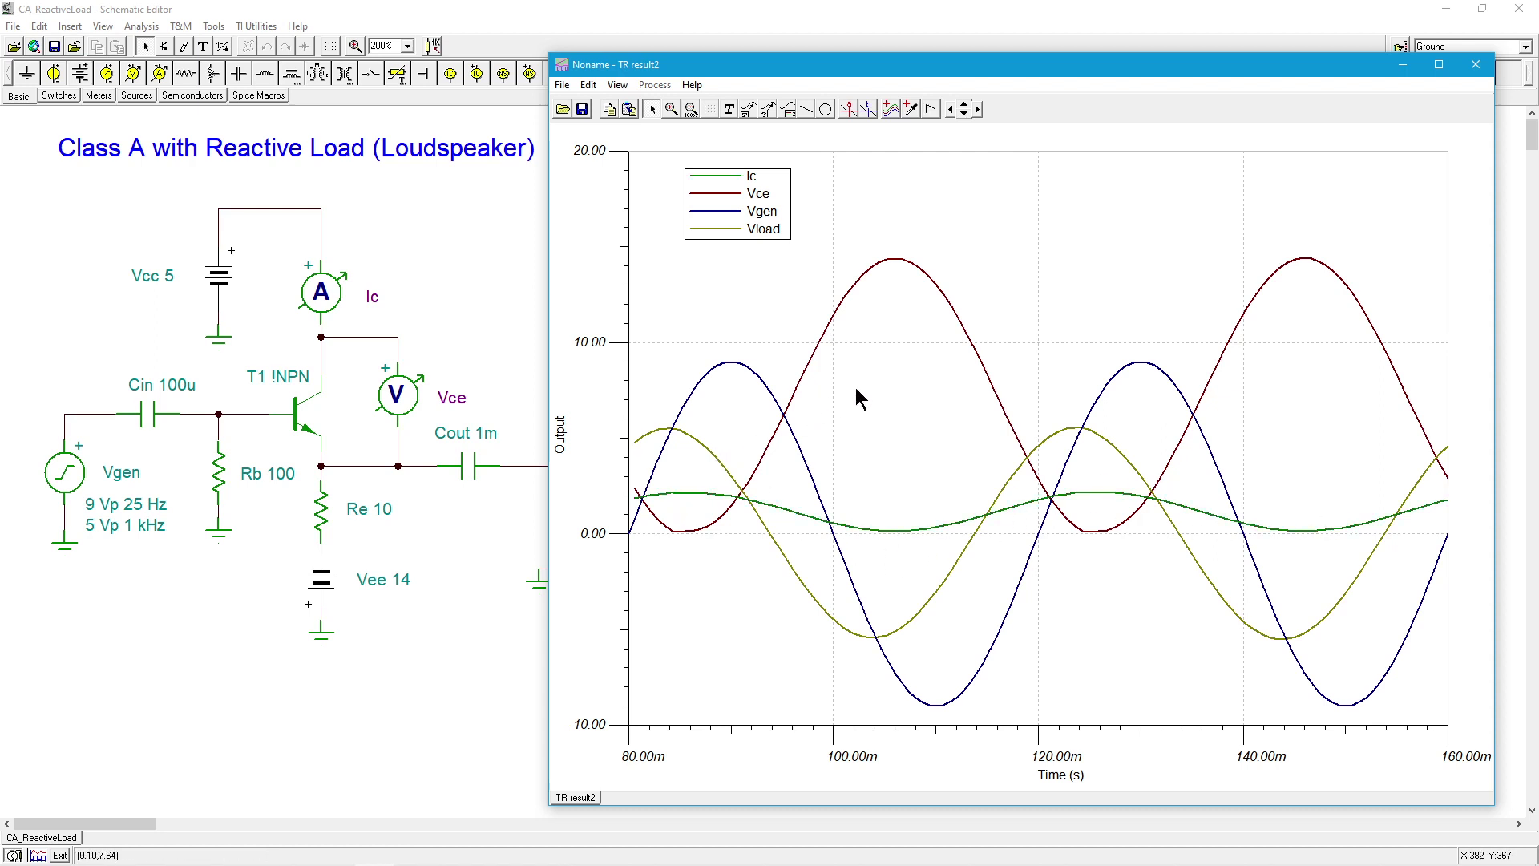
Step: In the post-processor, start a new XY curve with Vce(t) as the X part
{"action": "left_click", "coordinate": [892, 109]}
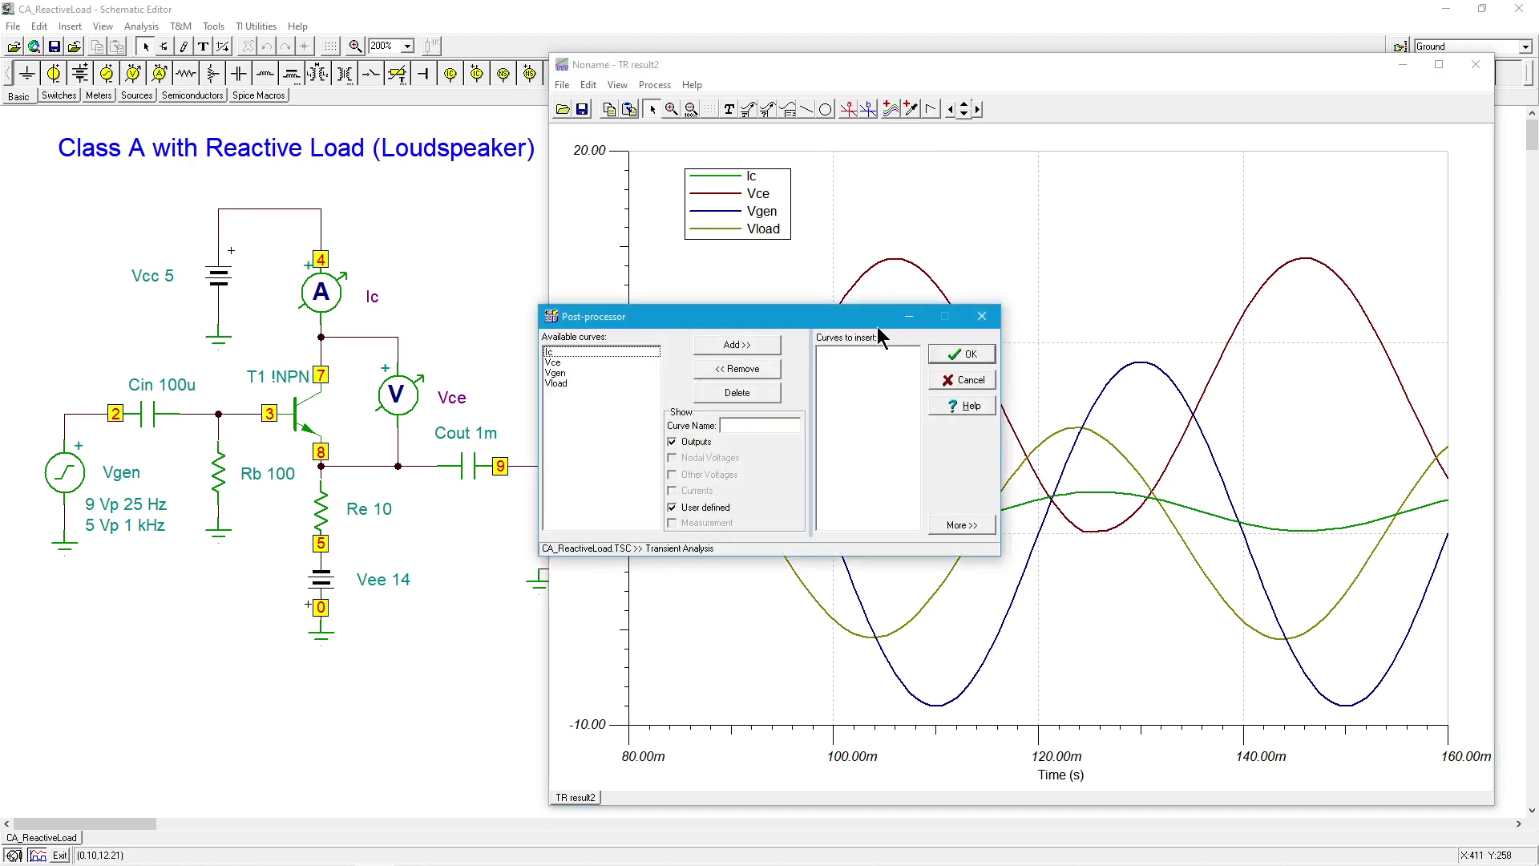
{"action": "left_click_drag", "start_coordinate": [869, 321], "coordinate": [1125, 180]}
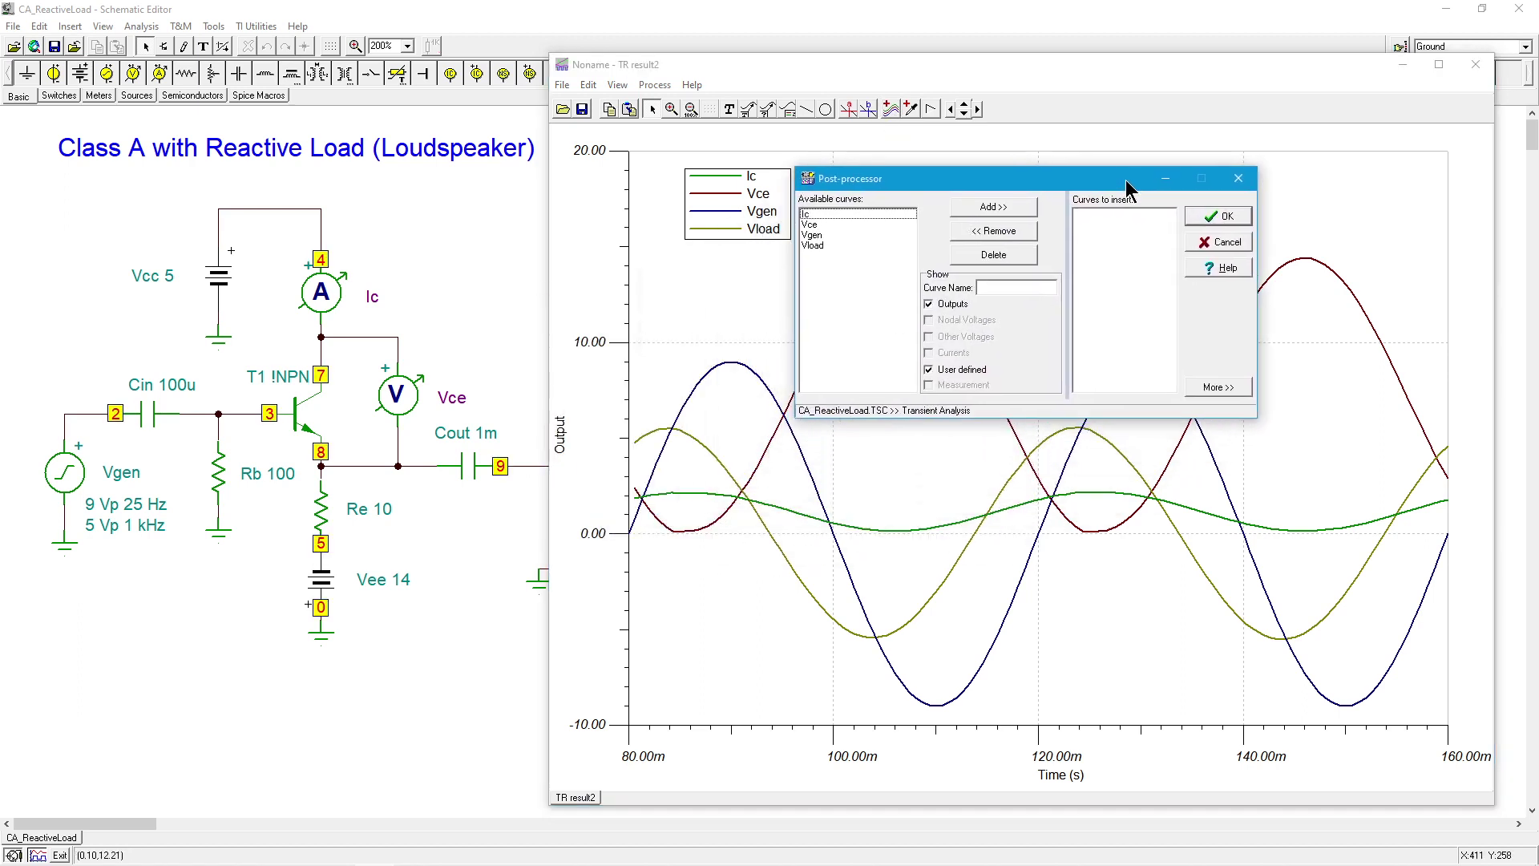
{"action": "left_click", "coordinate": [1218, 387]}
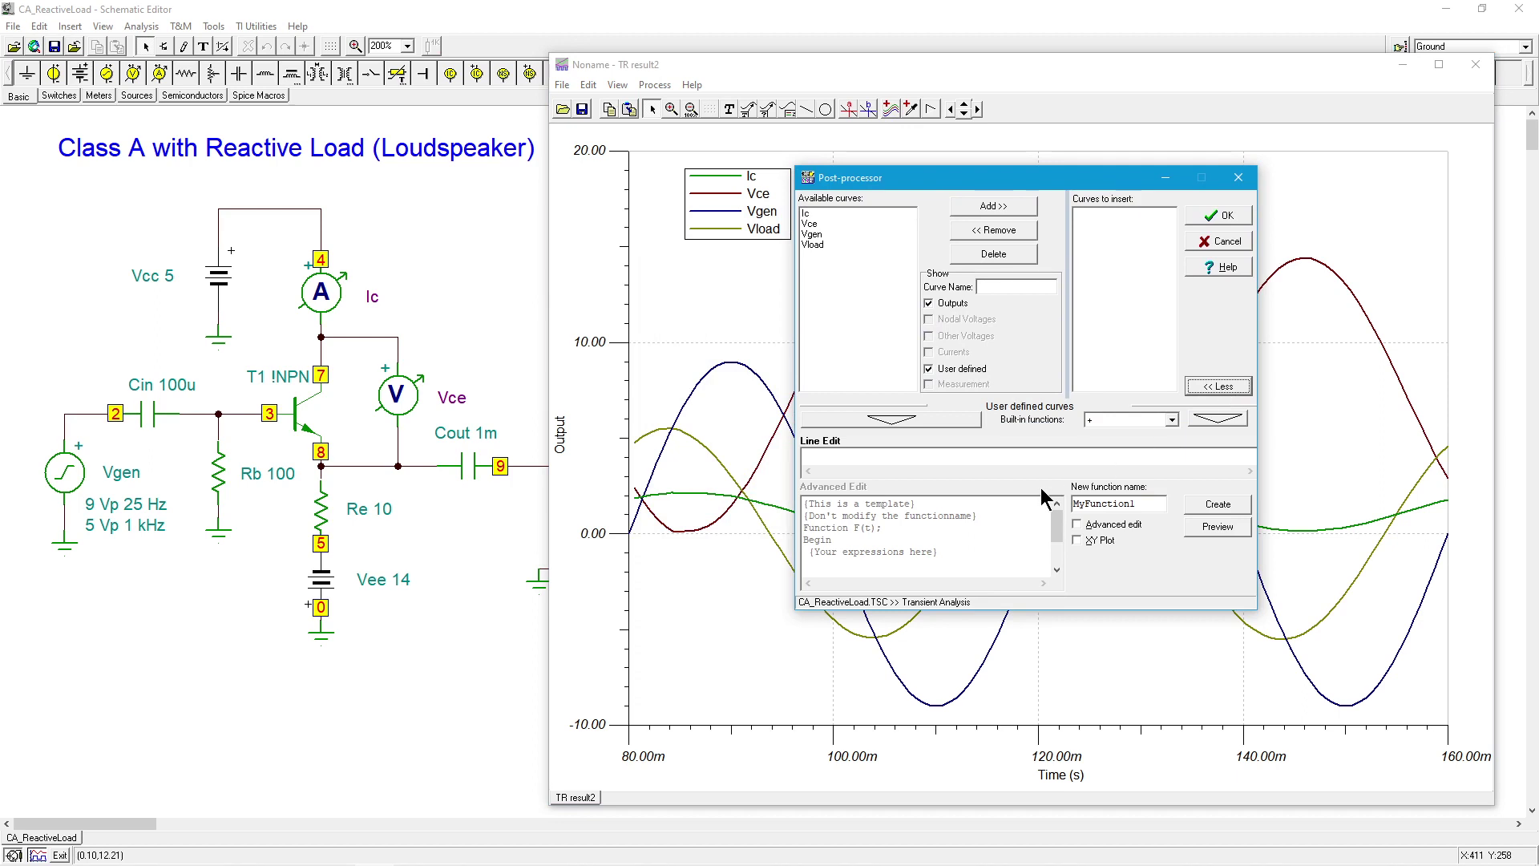
{"action": "left_click", "coordinate": [1077, 540]}
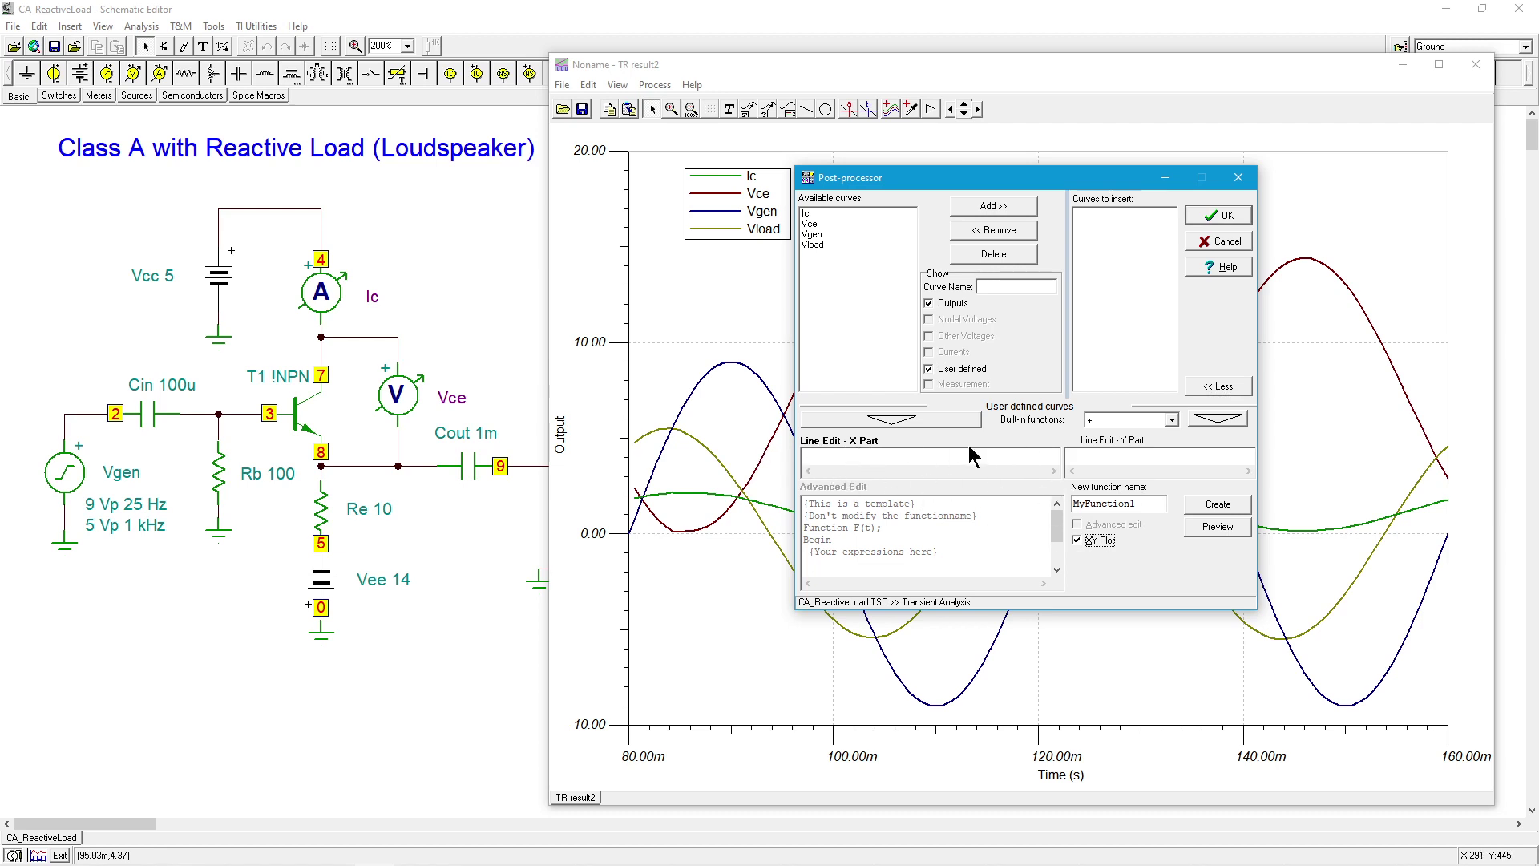
{"action": "left_click", "coordinate": [805, 222]}
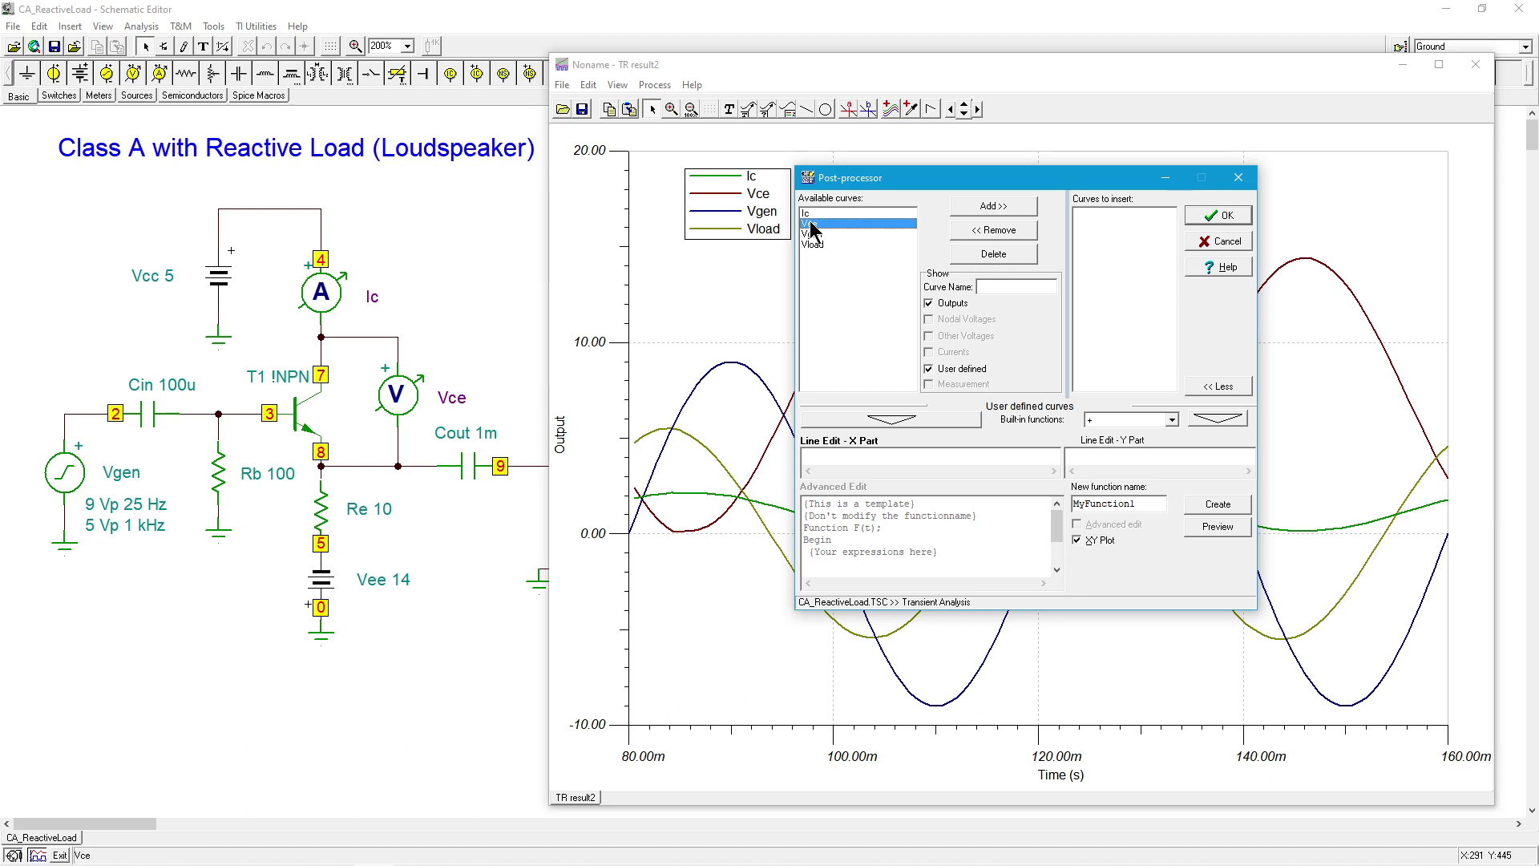
{"action": "left_click", "coordinate": [909, 416]}
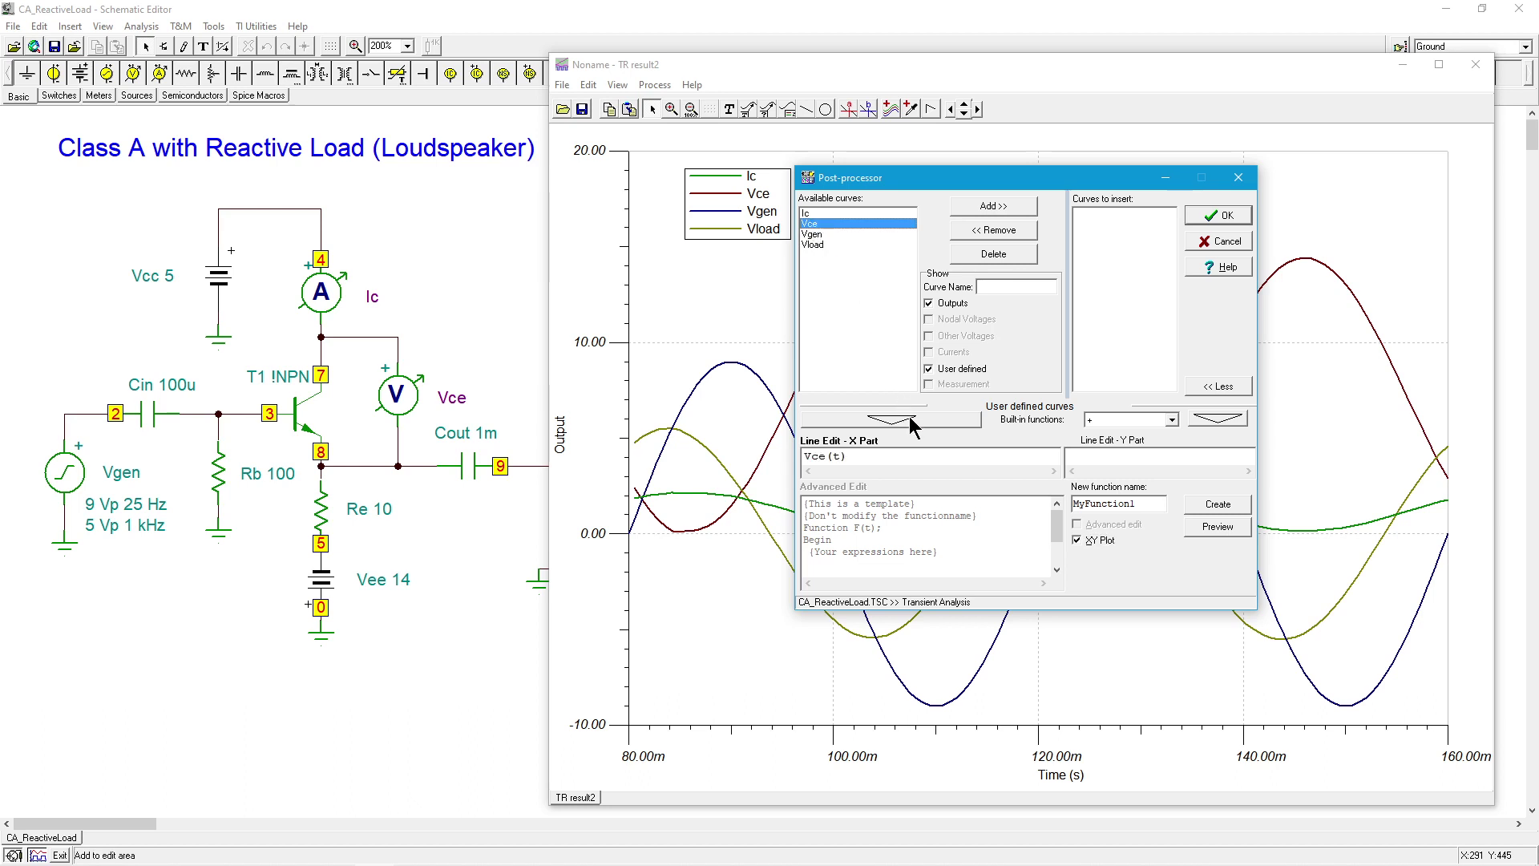
Step: Set Ic(t) as the Y part, name the curve LL, and draw the XY plot
{"action": "left_click", "coordinate": [1123, 454]}
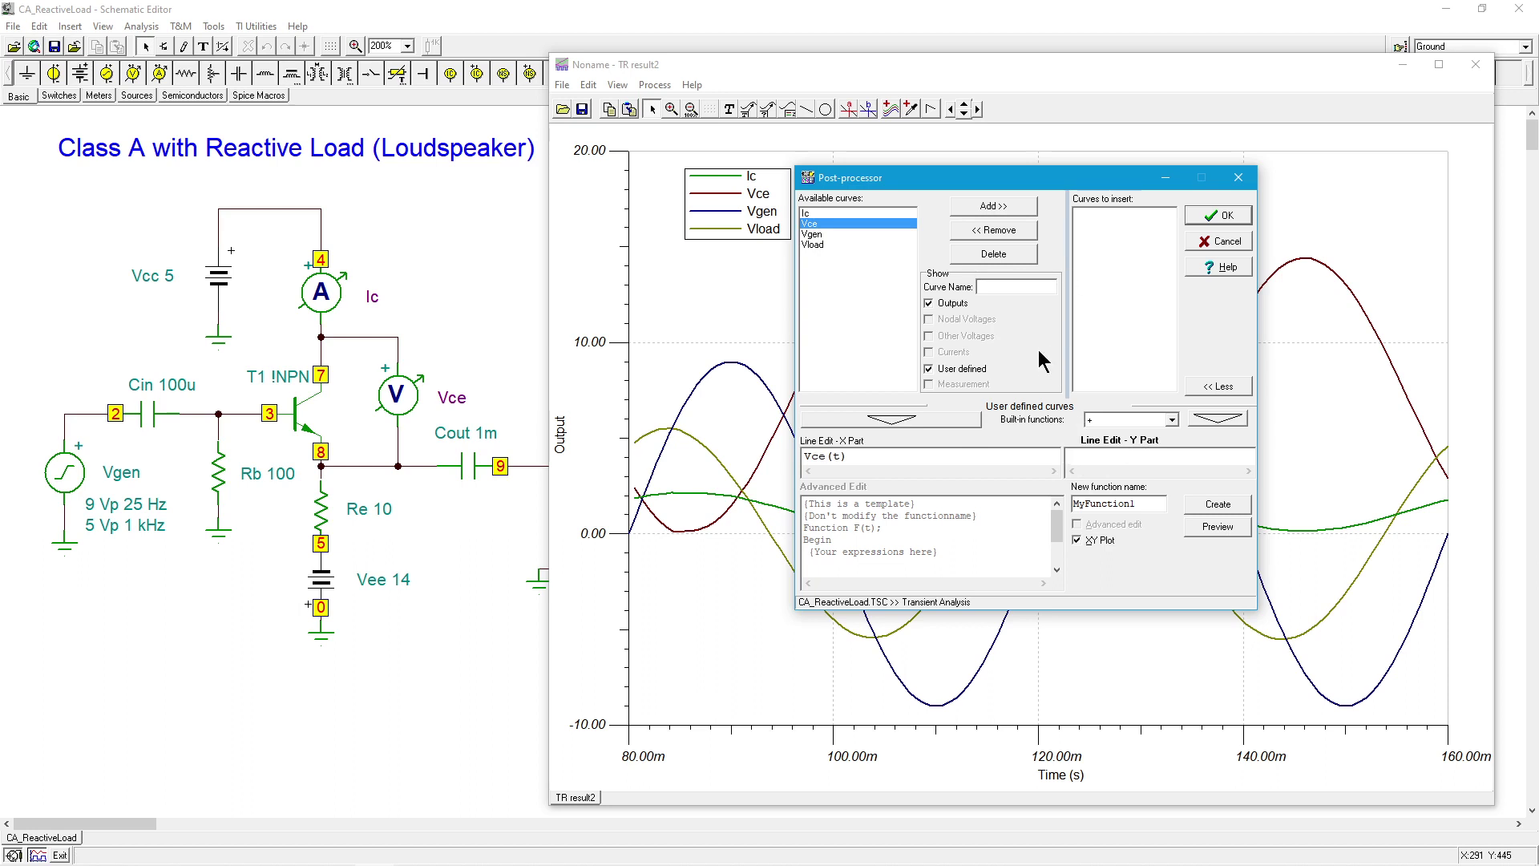
{"action": "left_click", "coordinate": [825, 214]}
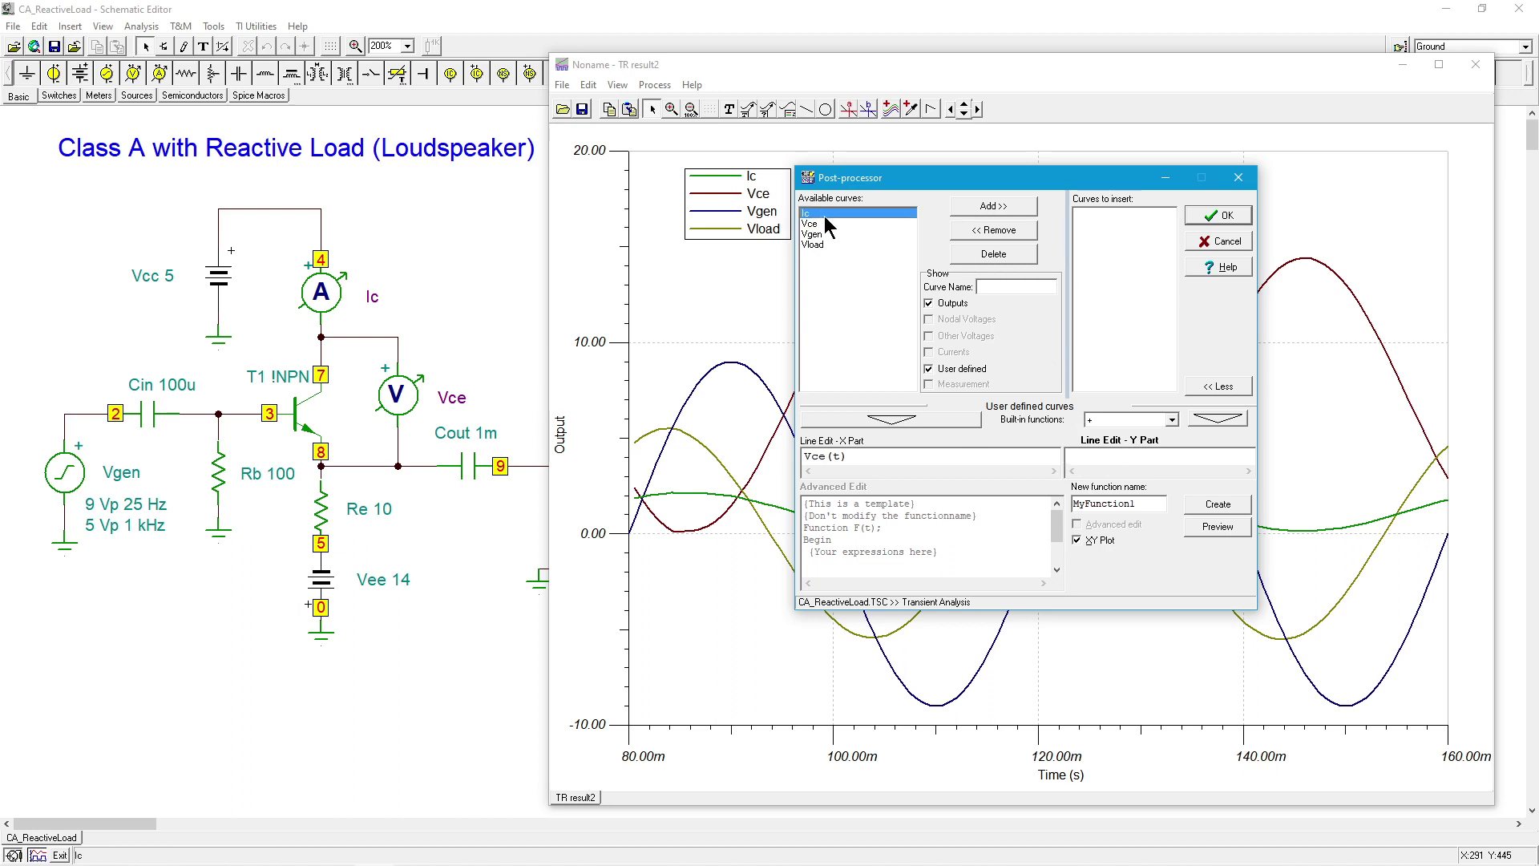
{"action": "left_click", "coordinate": [930, 416]}
{"action": "double_click", "coordinate": [1129, 504]}
{"action": "type", "text": "LL"}
{"action": "left_click", "coordinate": [1214, 506]}
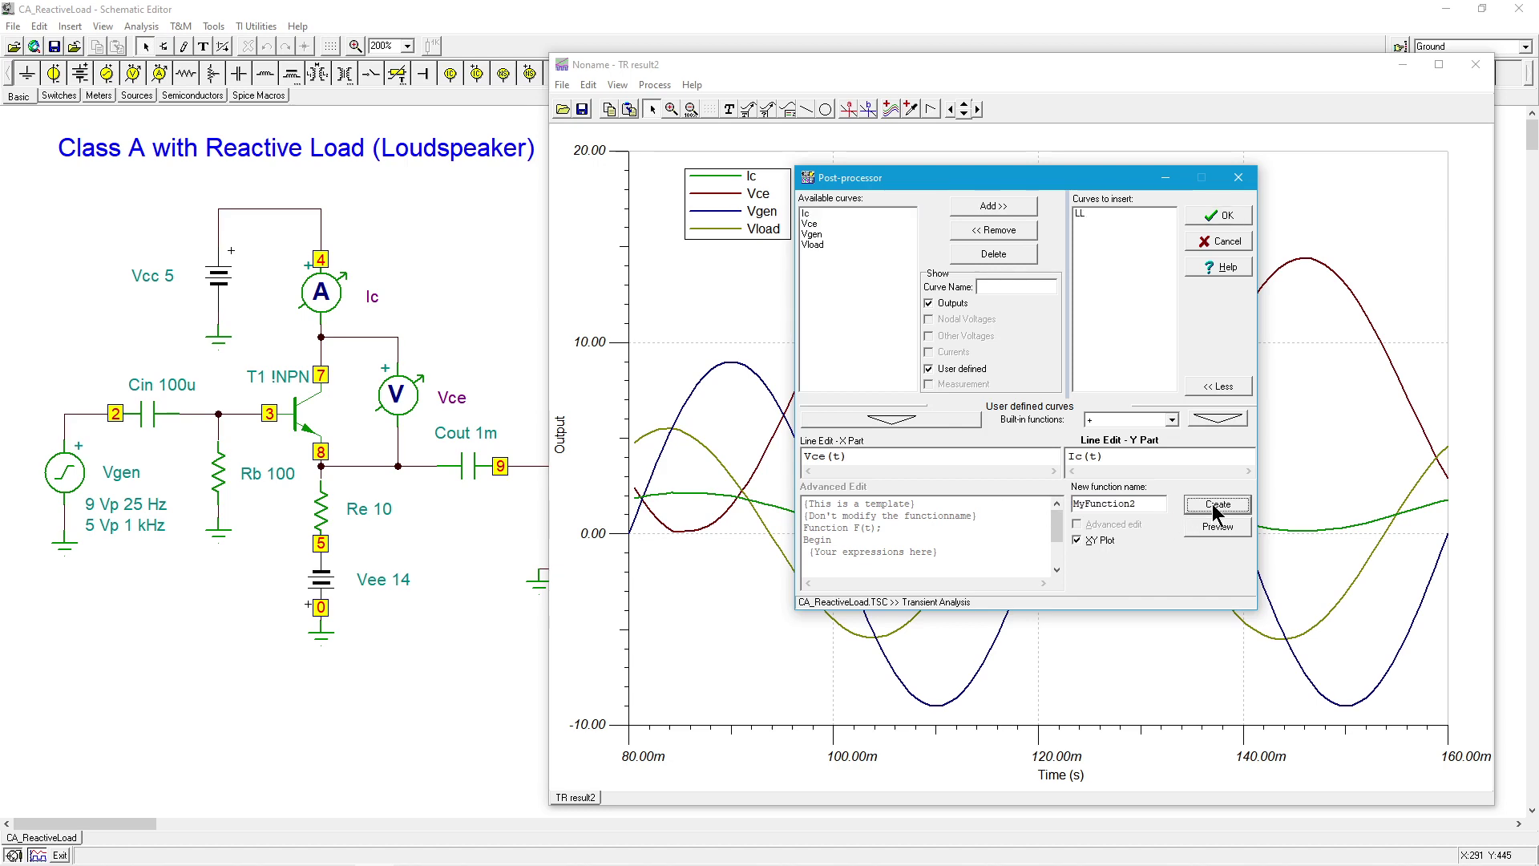
{"action": "left_click", "coordinate": [1216, 215]}
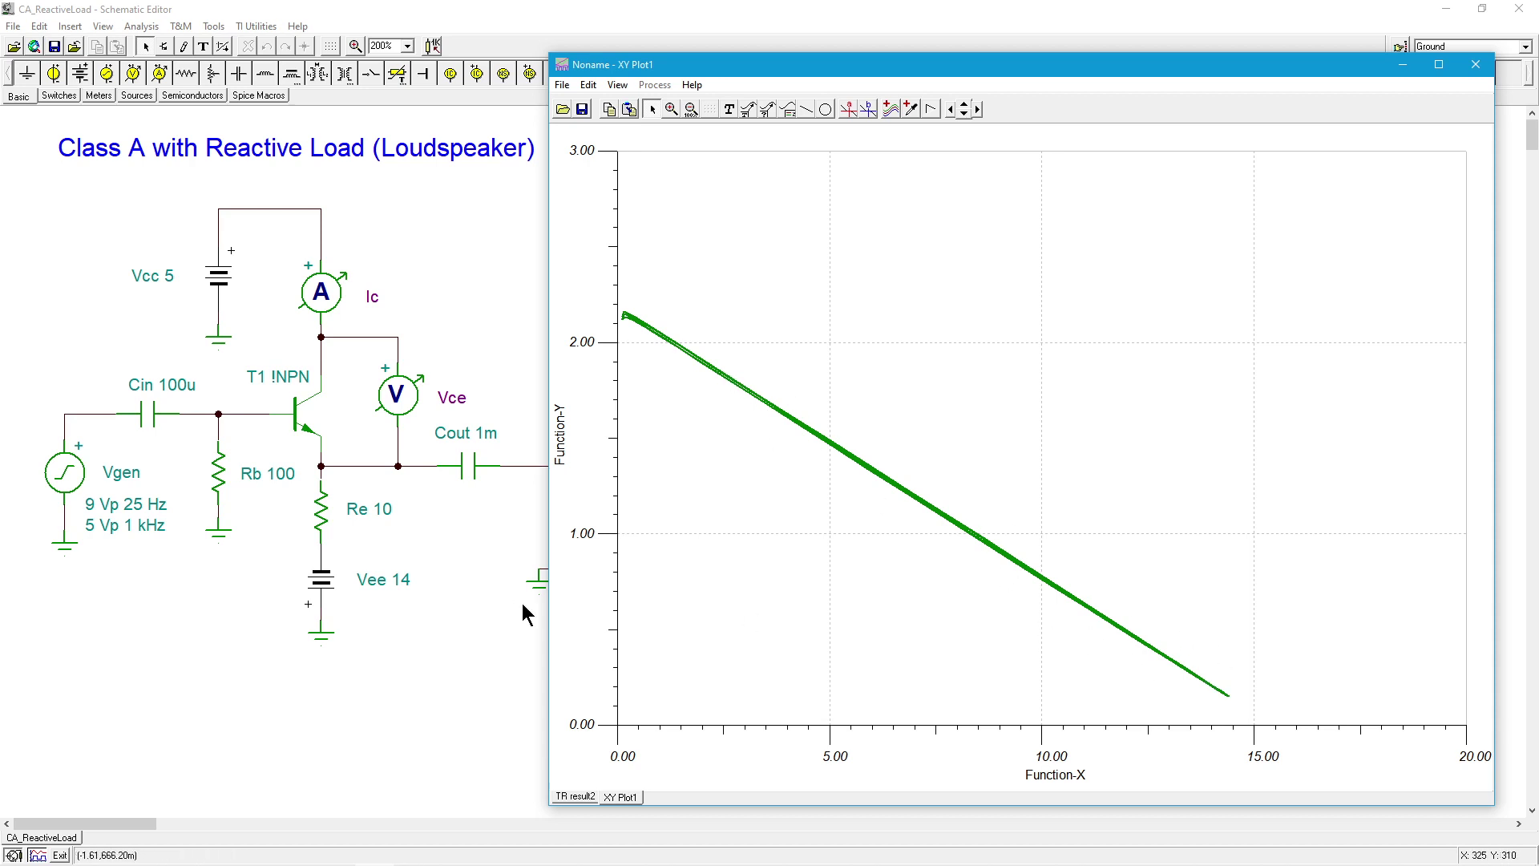
Step: Change the Vgen sine signal to 1 kHz with 5 V amplitude, then return to the schematic
{"action": "double_click", "coordinate": [66, 478]}
{"action": "left_click", "coordinate": [813, 401]}
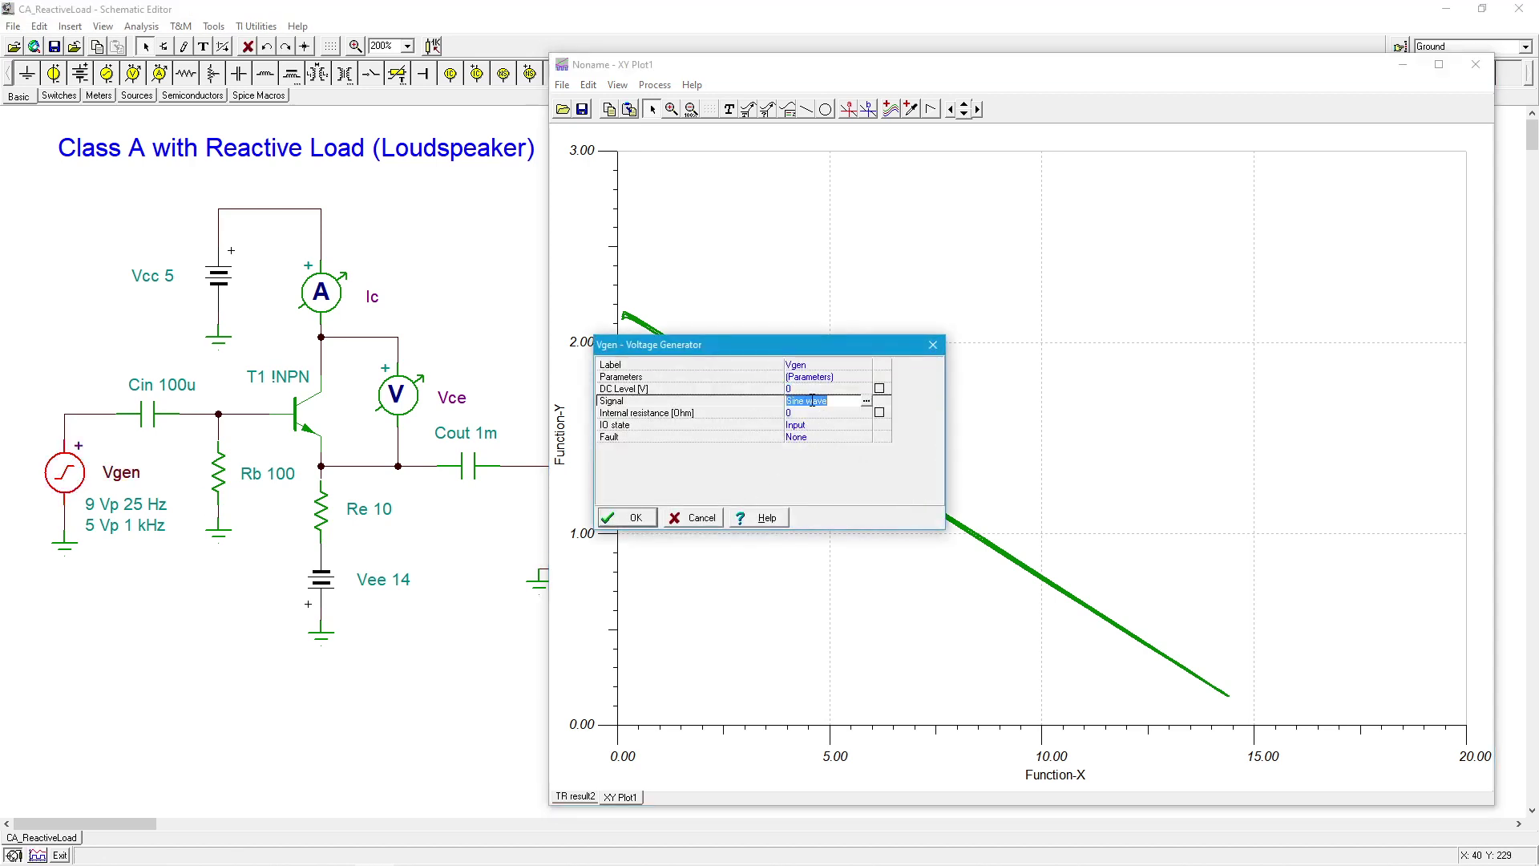
{"action": "left_click", "coordinate": [866, 401]}
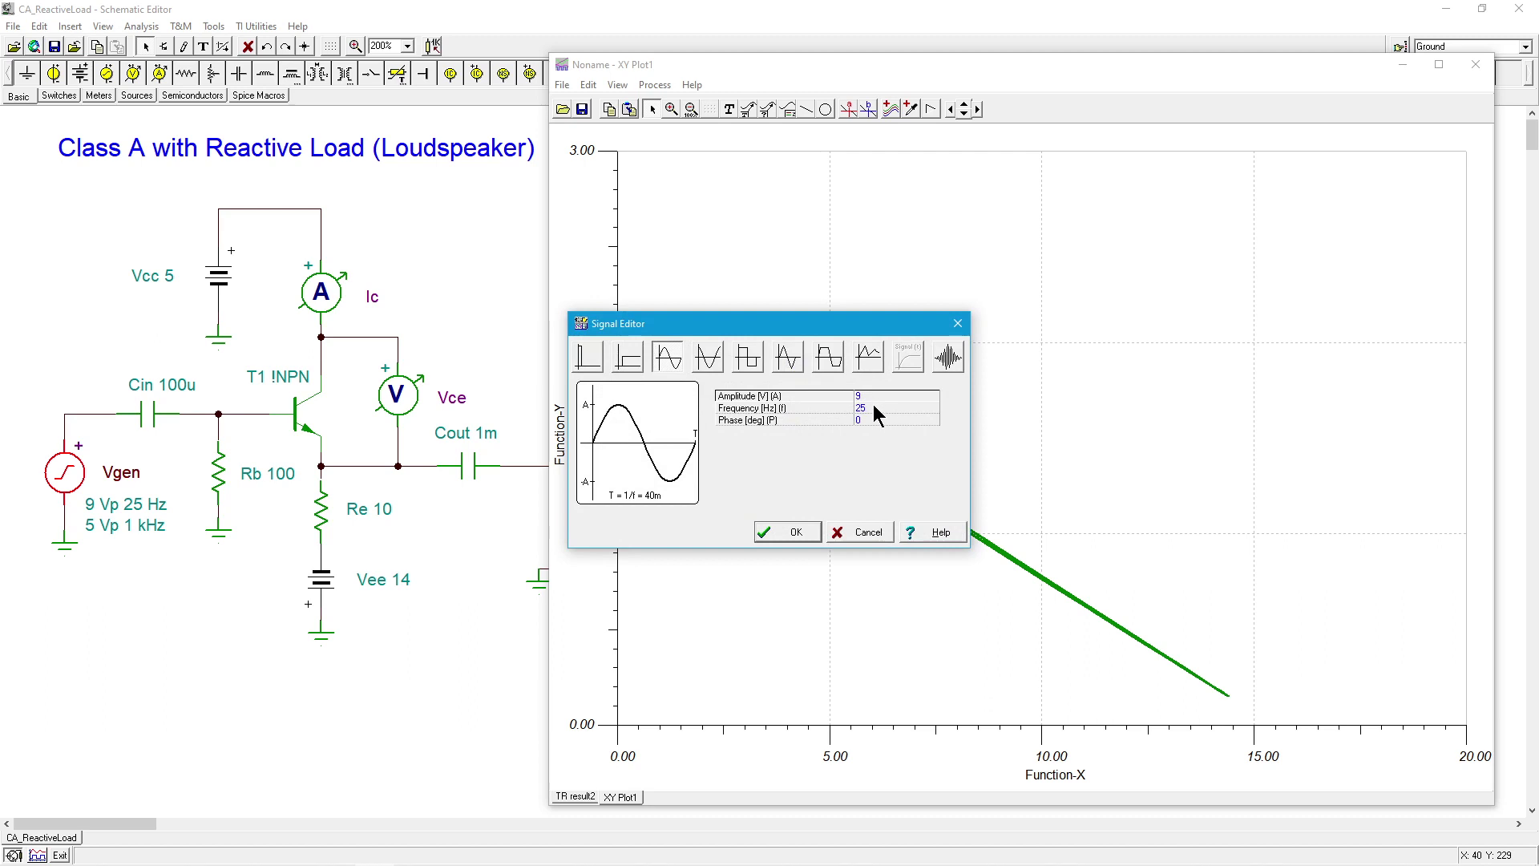
{"action": "left_click", "coordinate": [875, 407]}
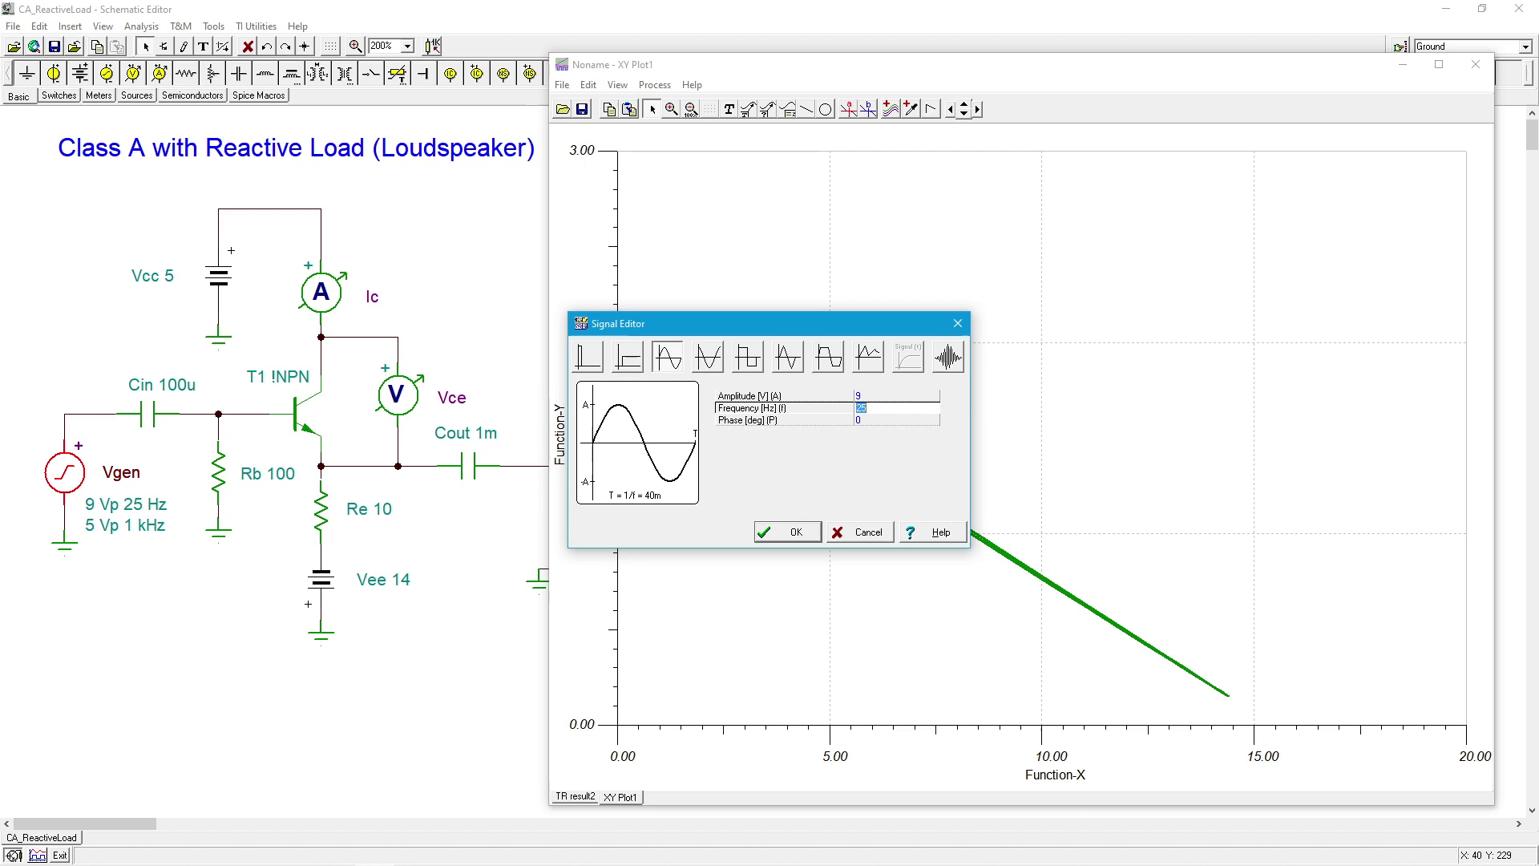
{"action": "type", "text": "1k"}
{"action": "left_click", "coordinate": [890, 396]}
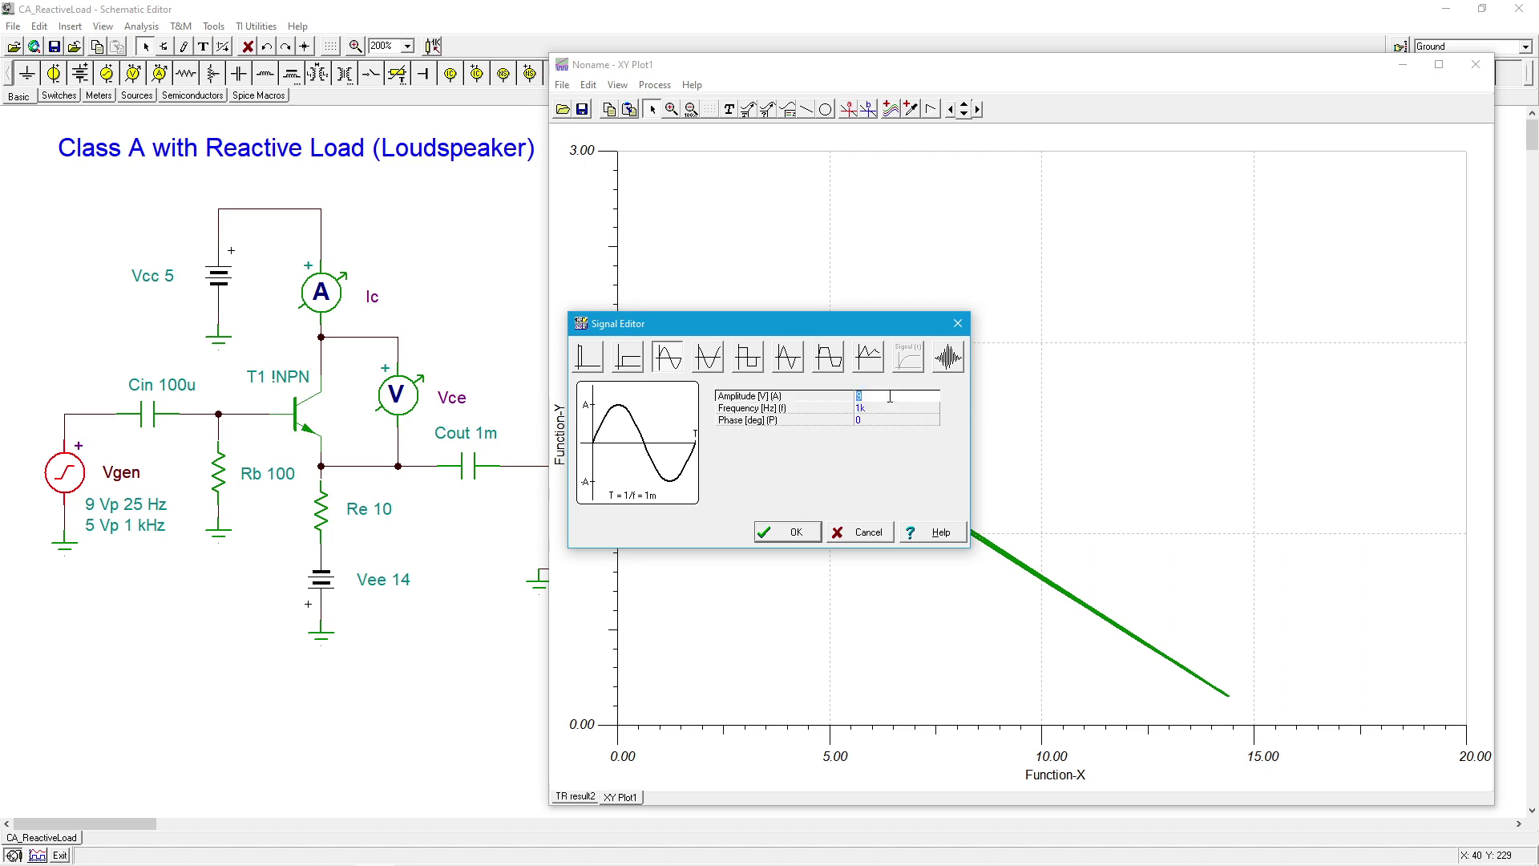
{"action": "type", "text": "5"}
{"action": "left_click", "coordinate": [798, 532]}
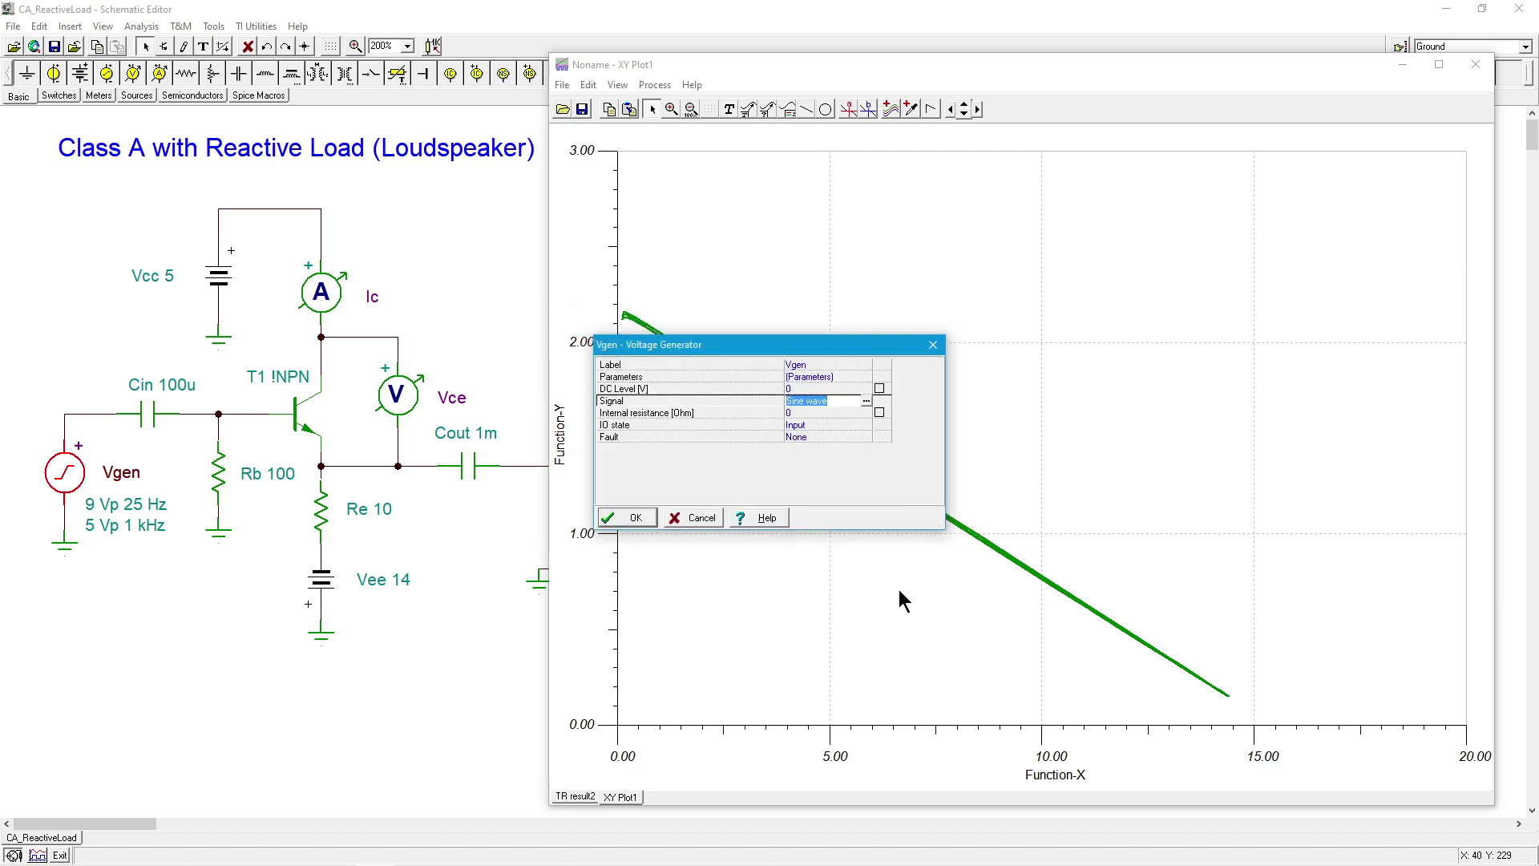
{"action": "left_click", "coordinate": [645, 519]}
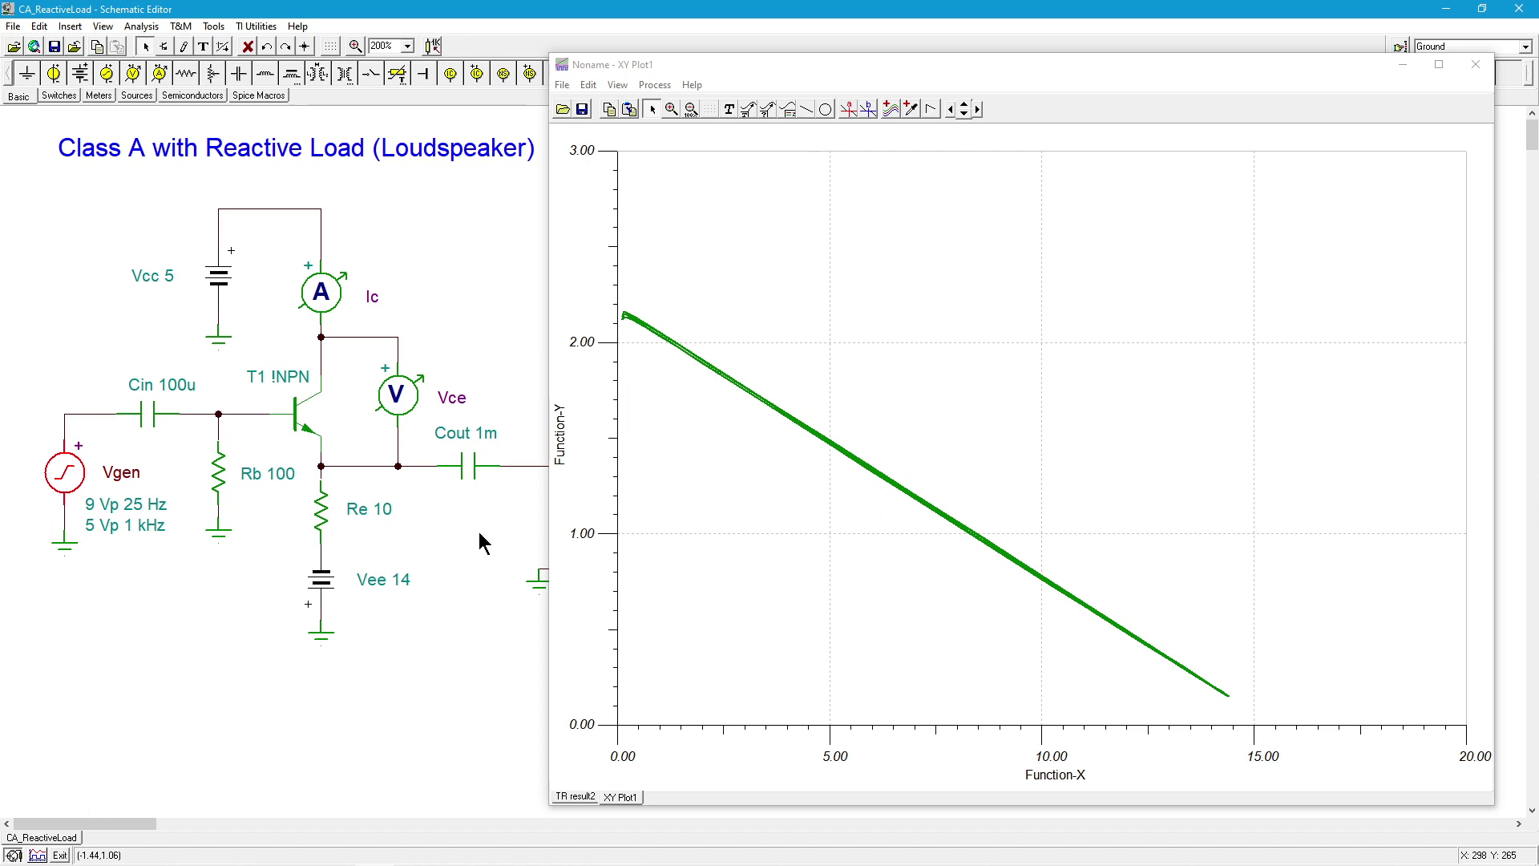
{"action": "left_click", "coordinate": [771, 538]}
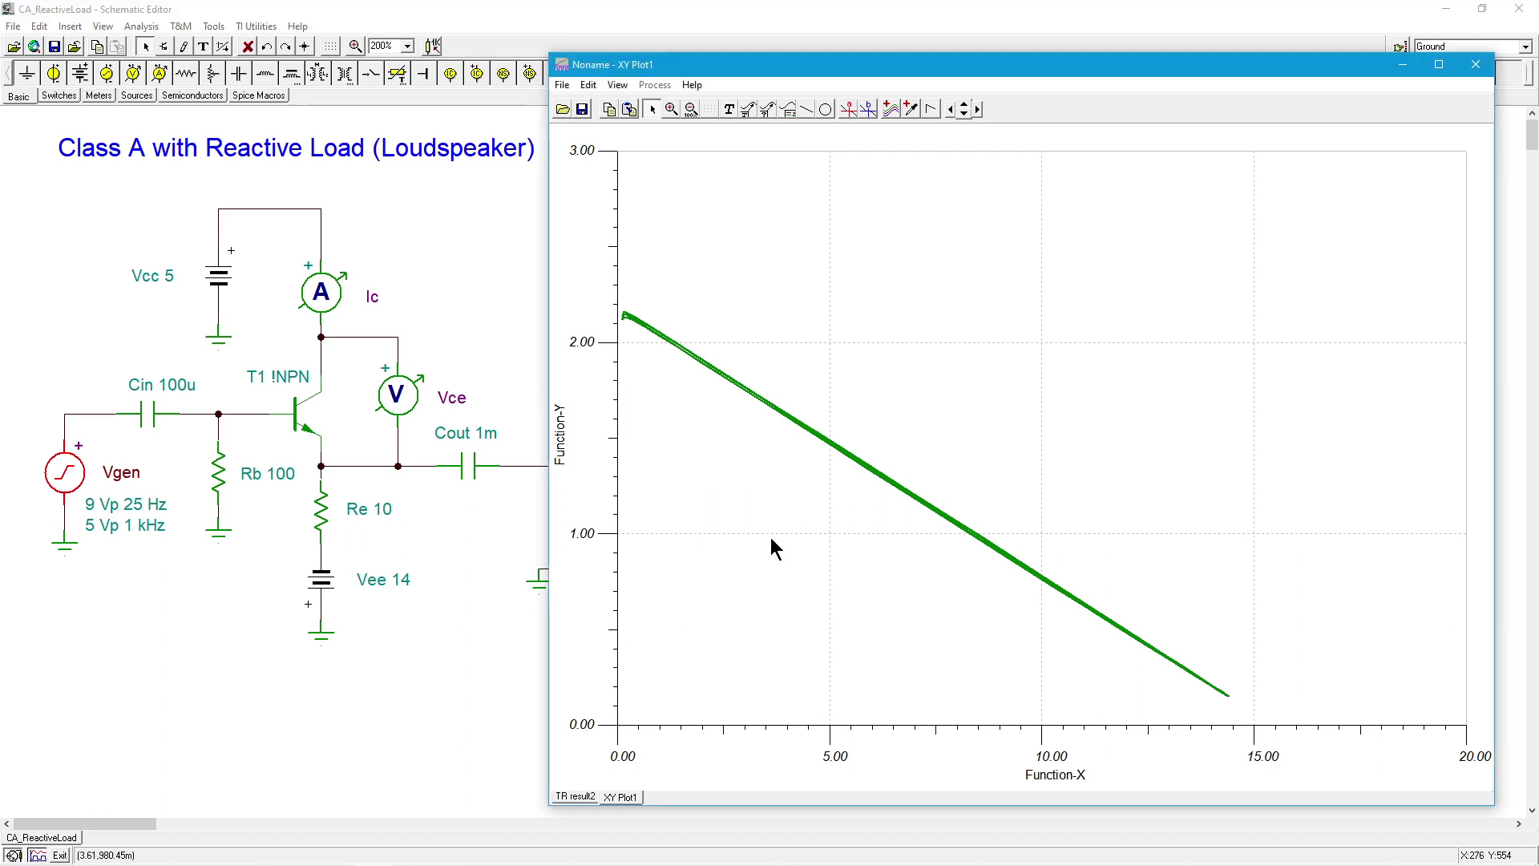
{"action": "left_click", "coordinate": [224, 646]}
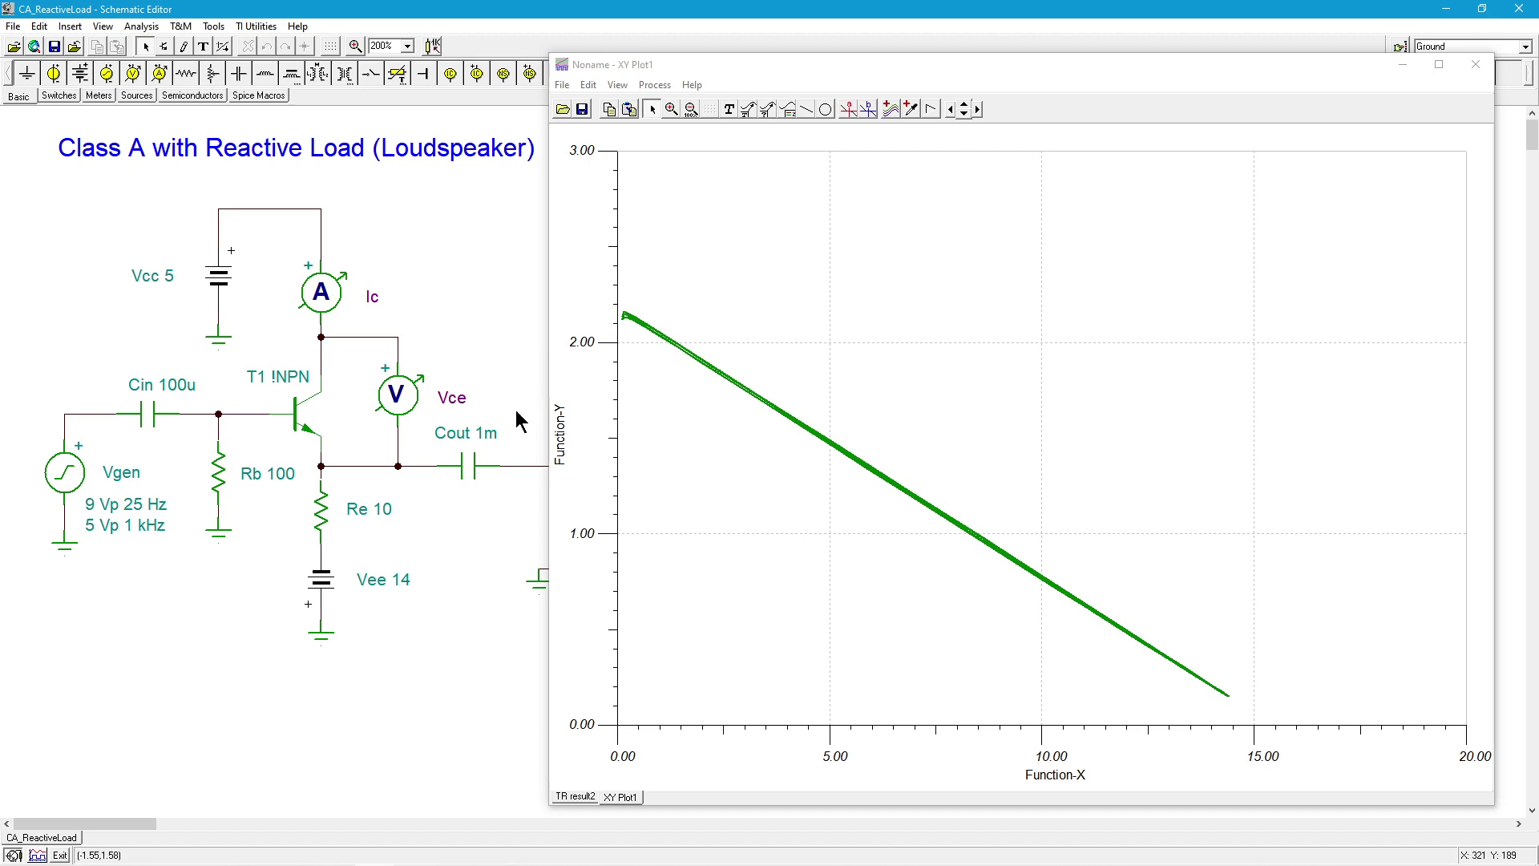
Step: Set the transient Start display to 10m and End display to 12m and run it
{"action": "left_click", "coordinate": [142, 27]}
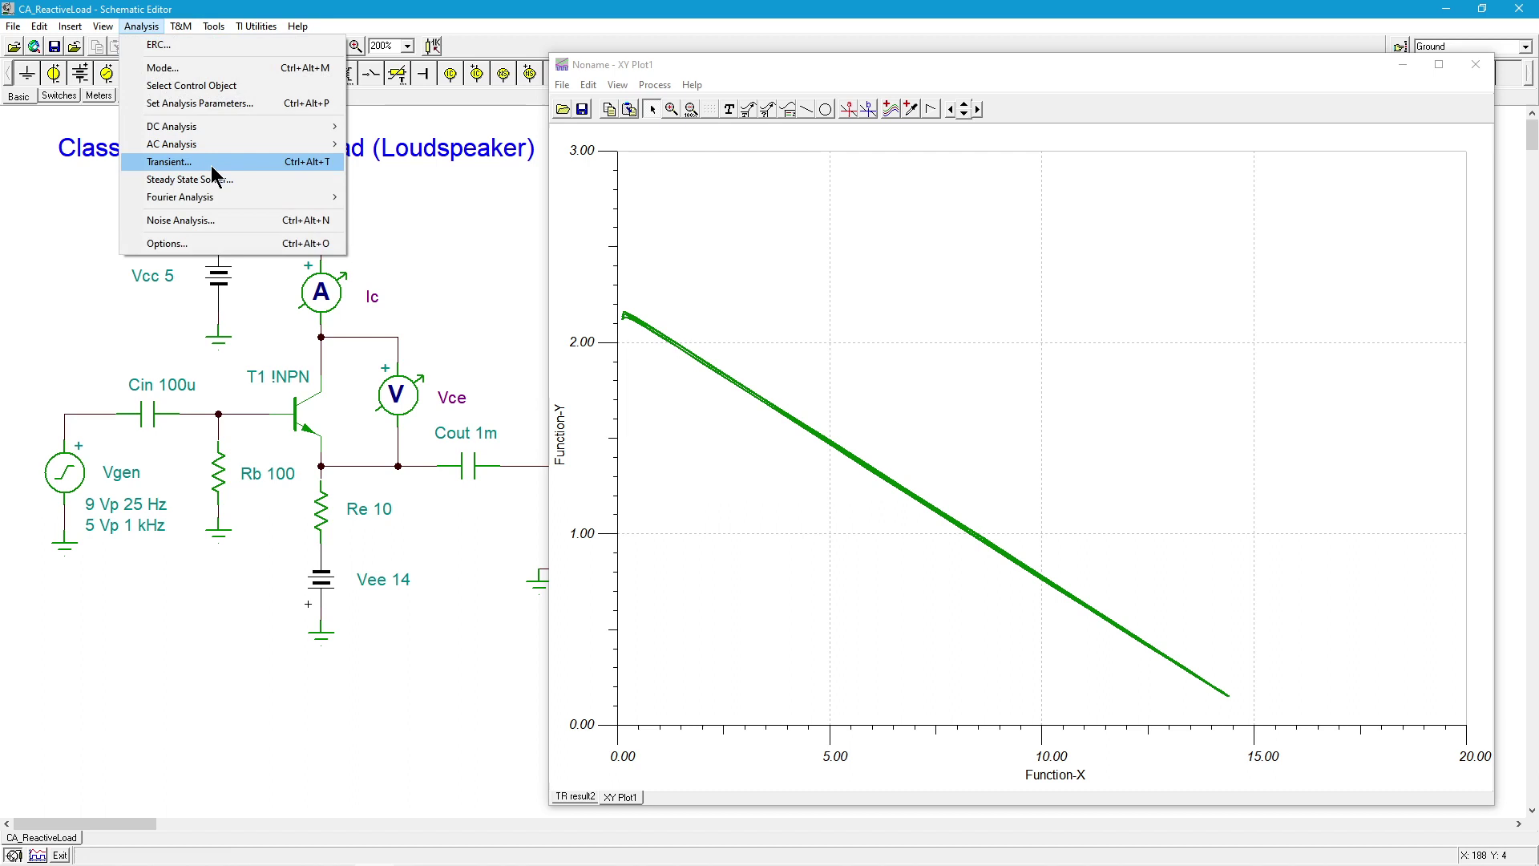
{"action": "left_click", "coordinate": [210, 165]}
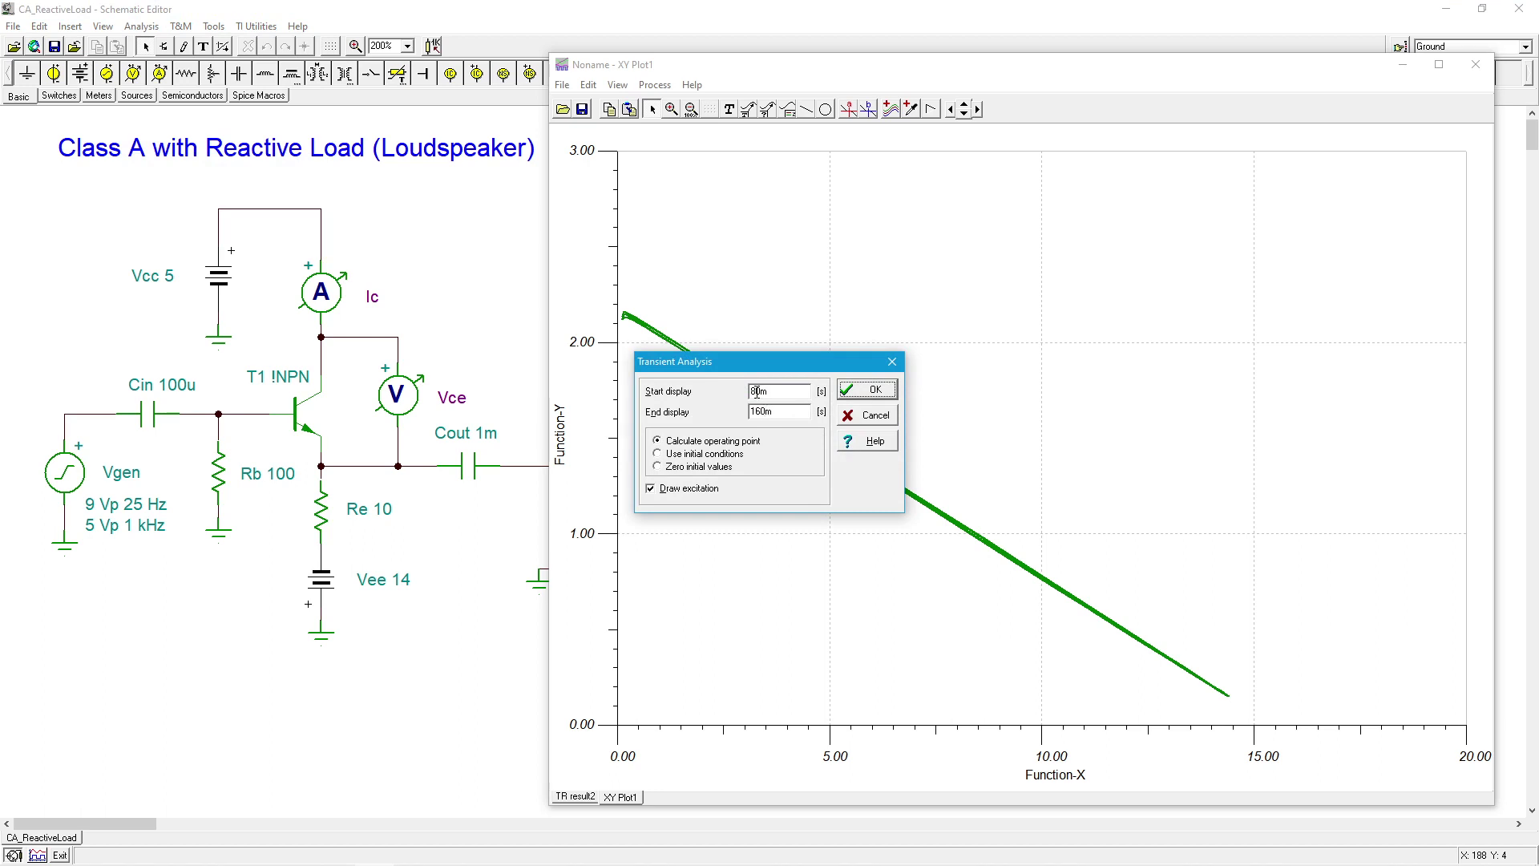
{"action": "left_click_drag", "start_coordinate": [757, 392], "coordinate": [751, 393]}
{"action": "type", "text": "1"}
{"action": "left_click_drag", "start_coordinate": [757, 411], "coordinate": [744, 412]}
{"action": "key", "text": "Delete"}
{"action": "type", "text": "12"}
{"action": "left_click", "coordinate": [875, 393]}
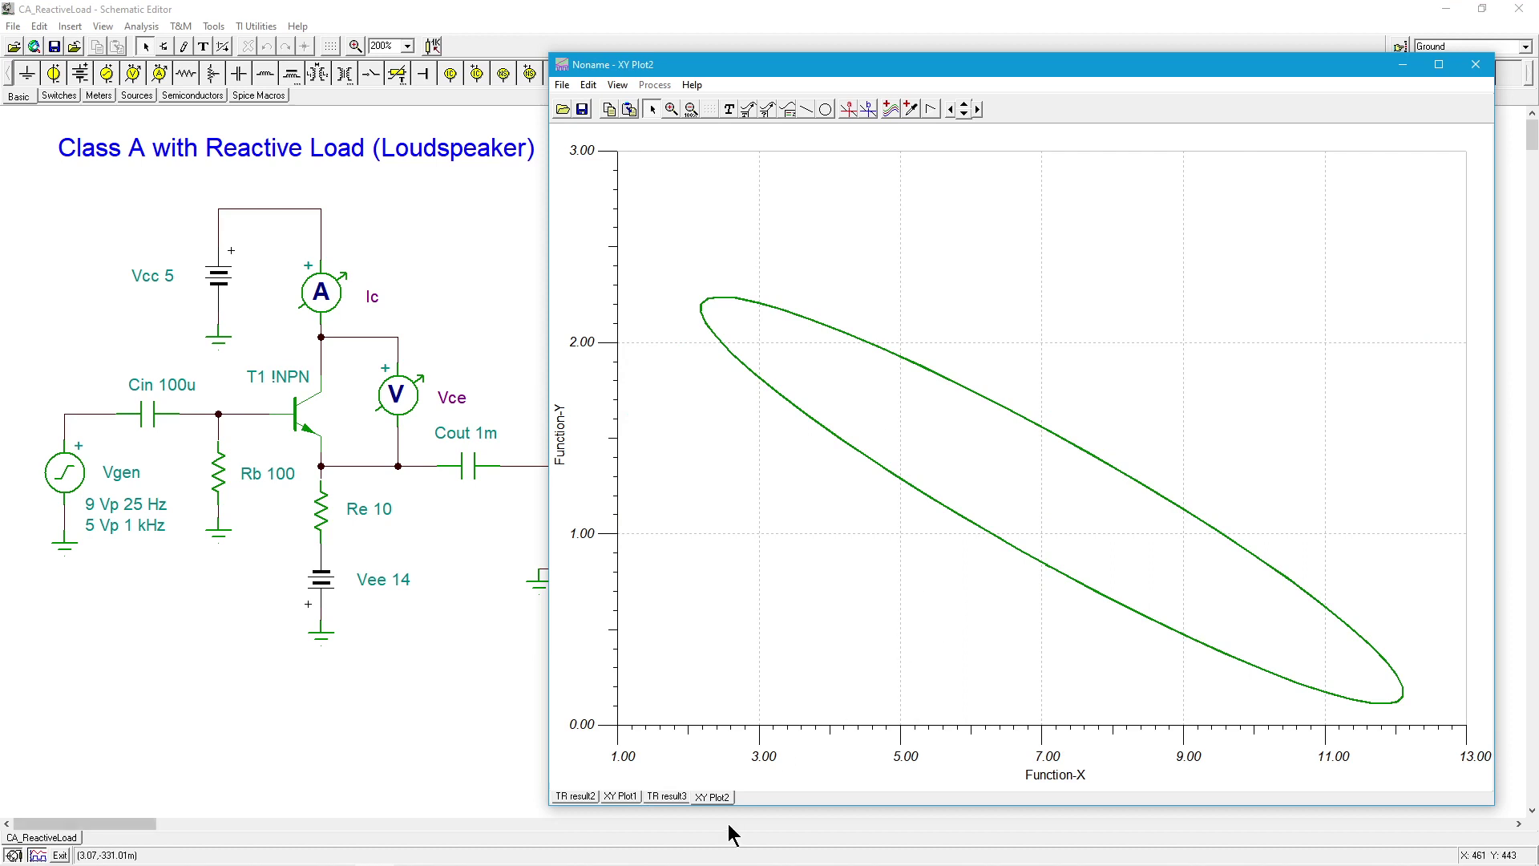
Step: On TR result3, add a top-left legend identifying Ic, Vload and Vce, then return to XY Plot2
{"action": "left_click", "coordinate": [671, 795]}
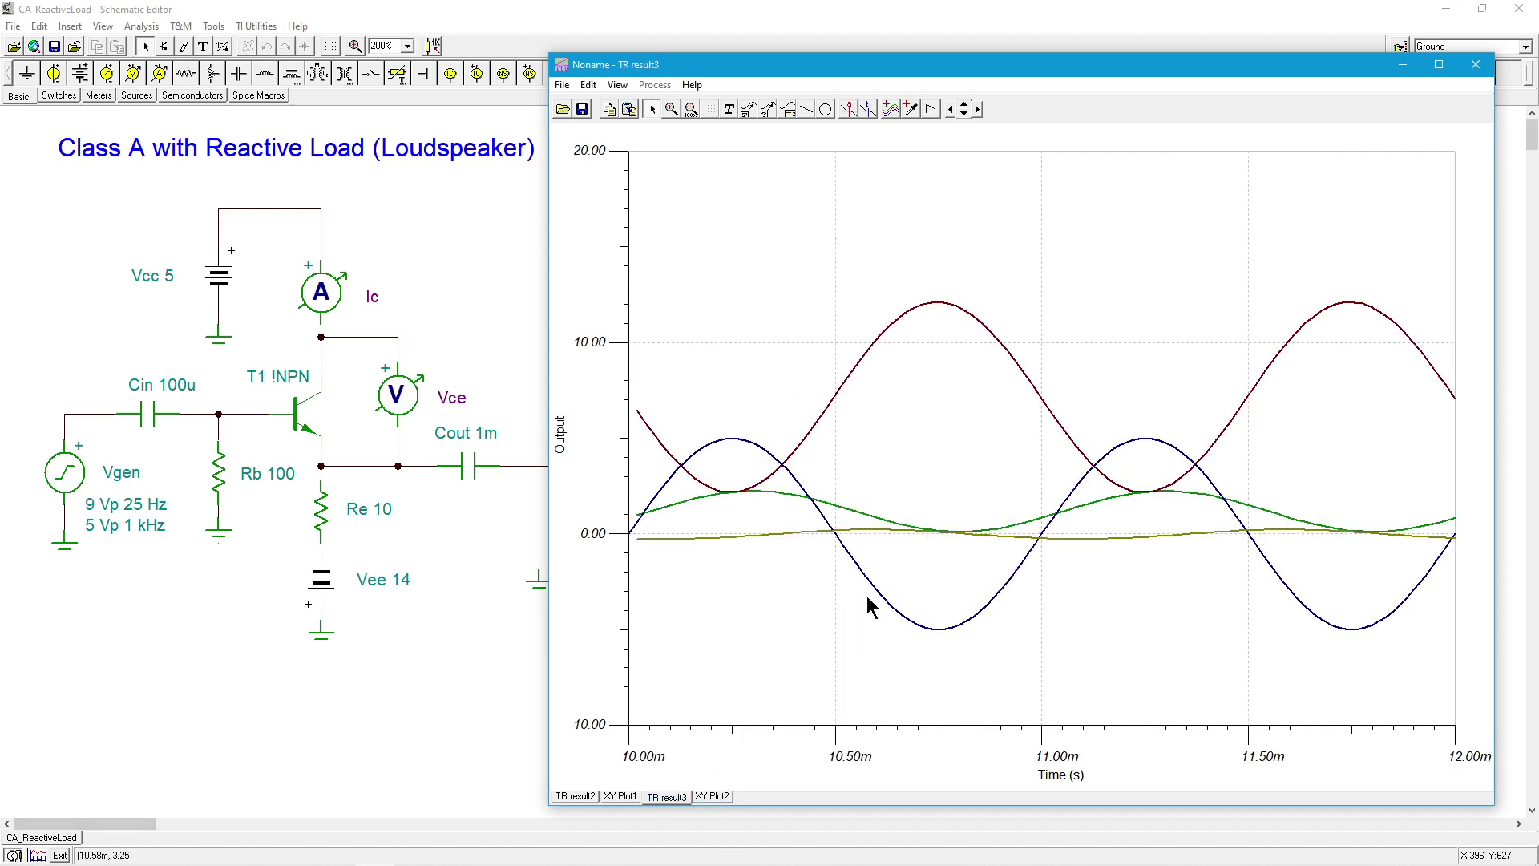
{"action": "left_click", "coordinate": [788, 109]}
{"action": "left_click", "coordinate": [680, 178]}
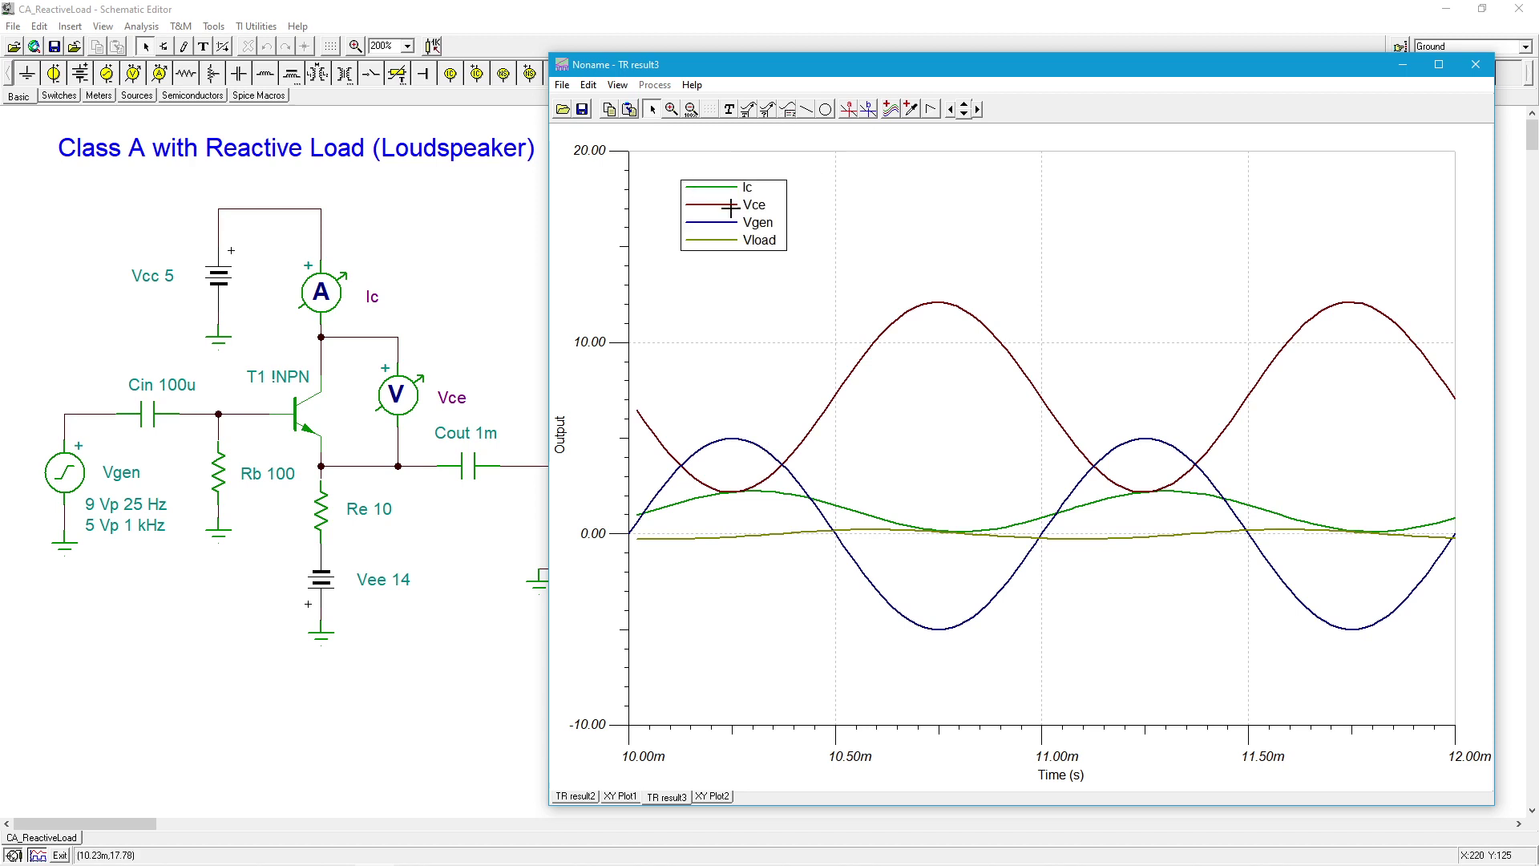
{"action": "left_click", "coordinate": [842, 507]}
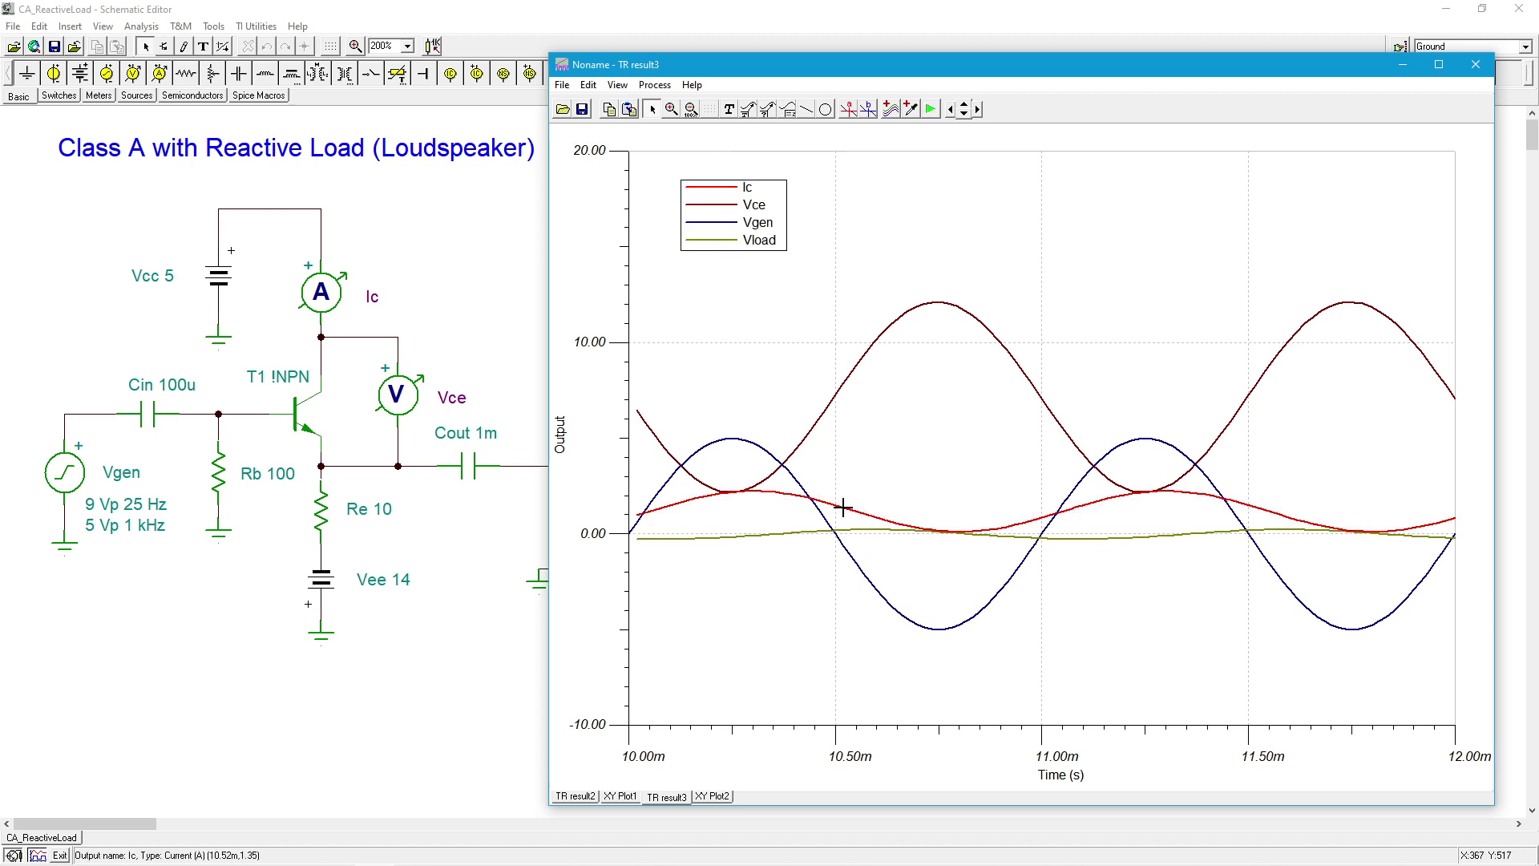
{"action": "left_click", "coordinate": [800, 532]}
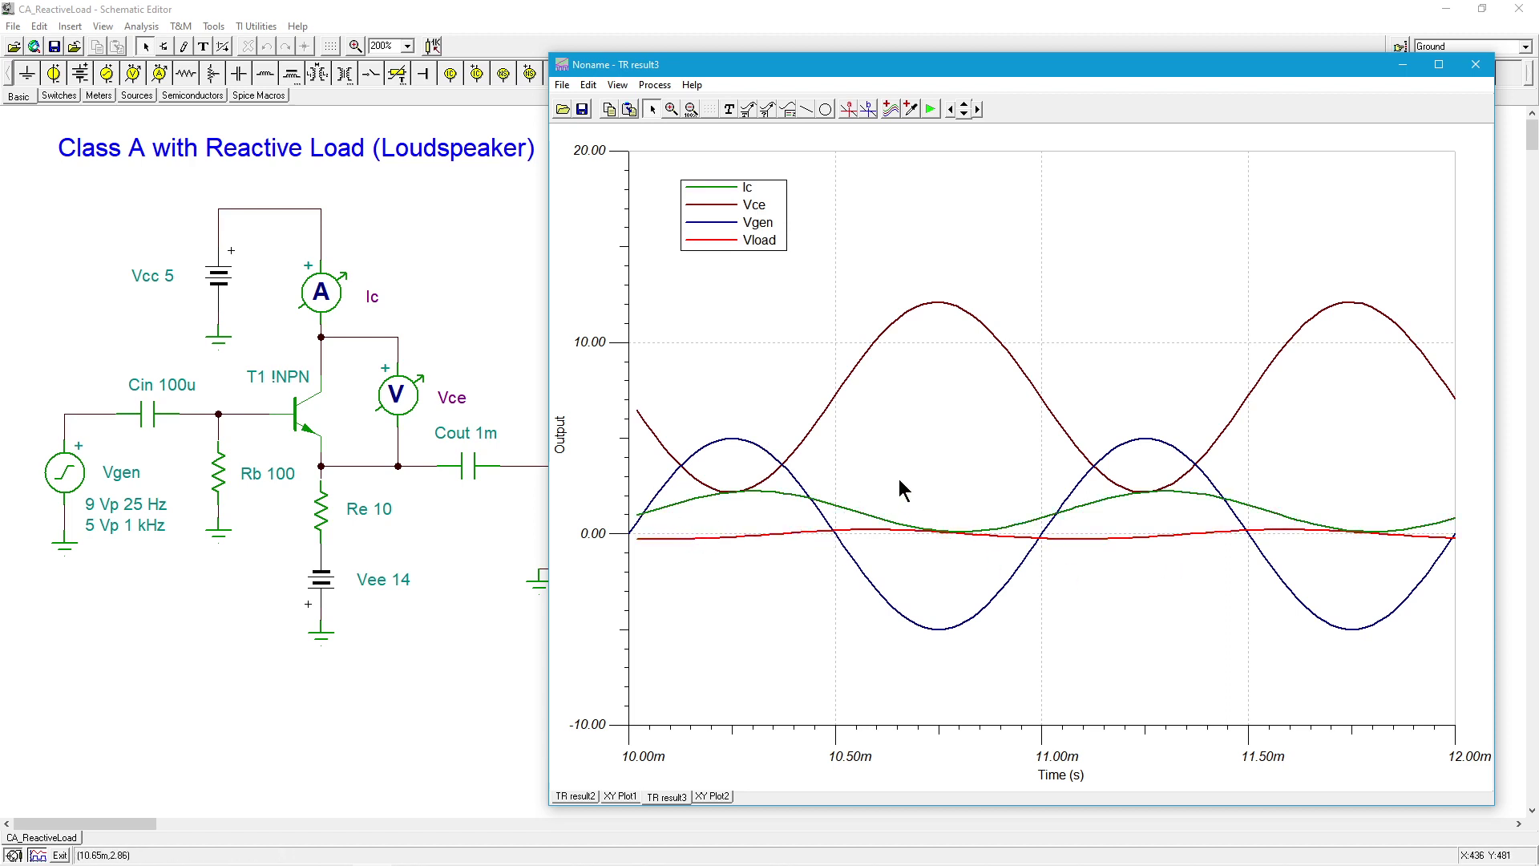
{"action": "left_click", "coordinate": [935, 302]}
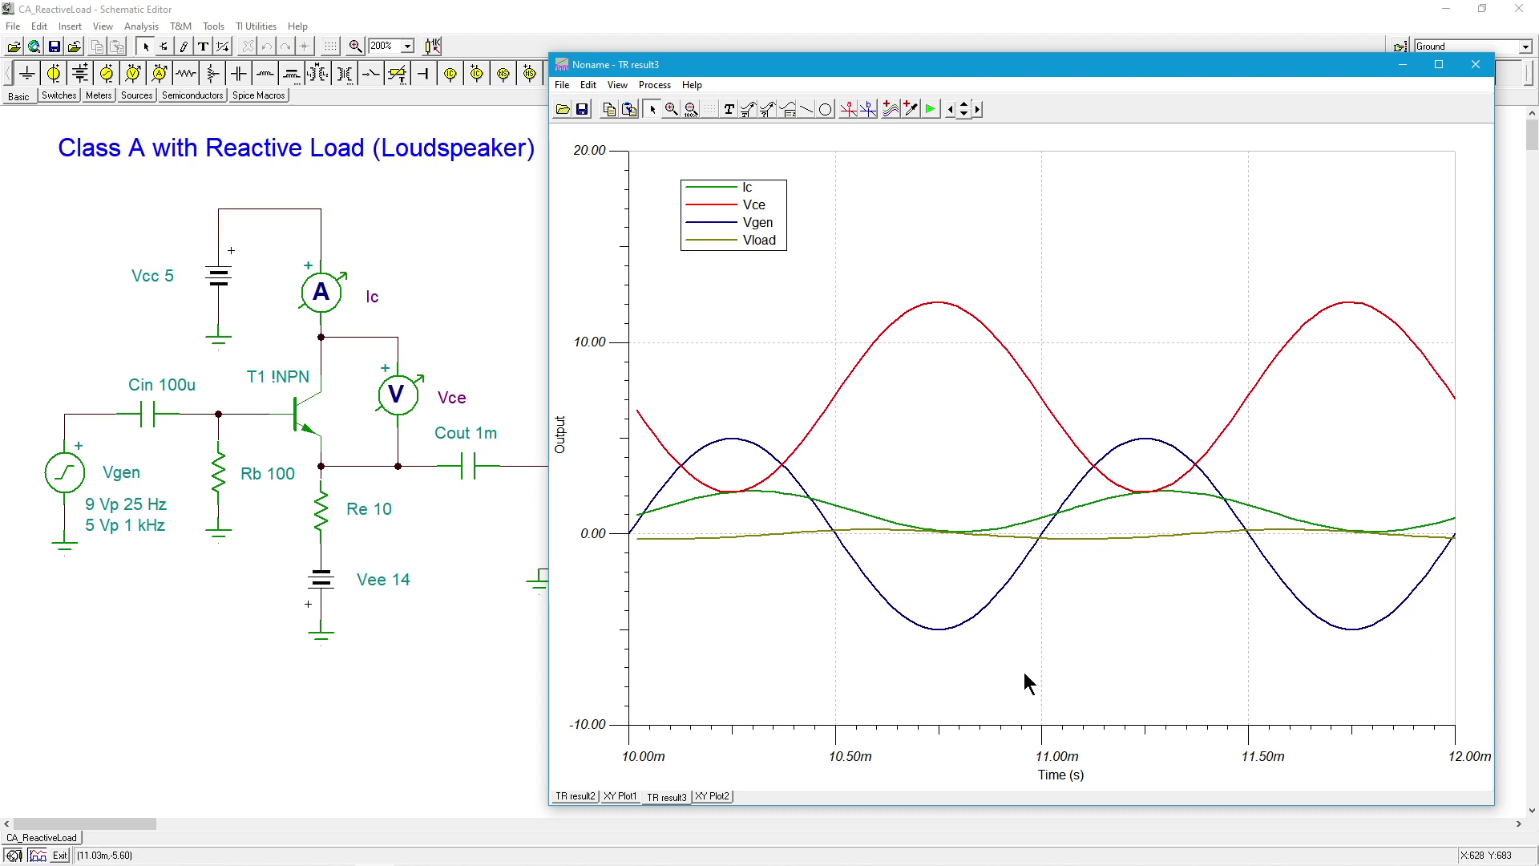
{"action": "left_click", "coordinate": [715, 797]}
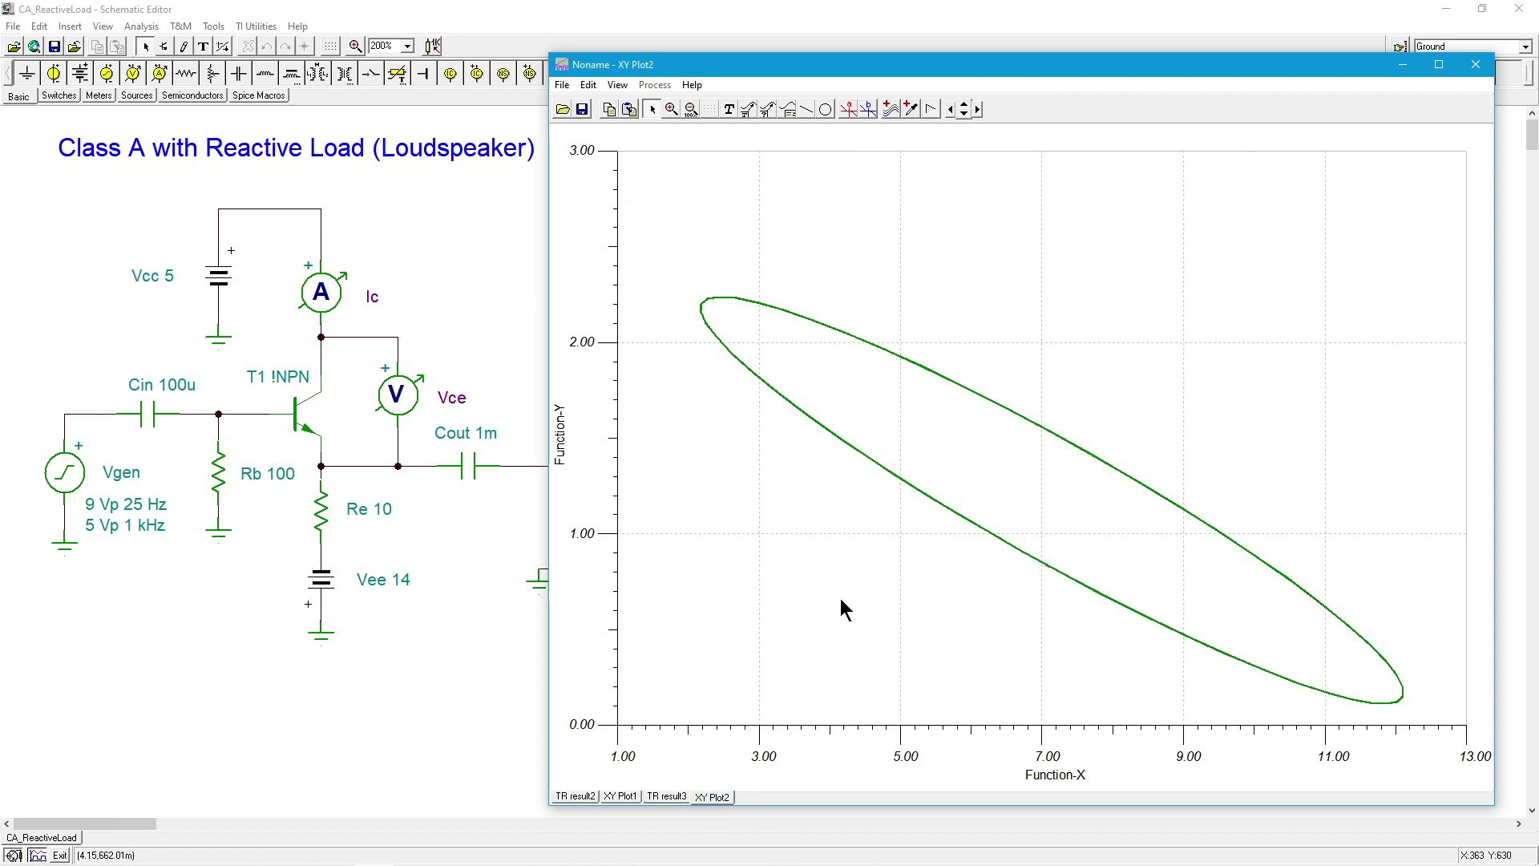
Step: Label the ellipse plot's horizontal axis Vce
{"action": "double_click", "coordinate": [1055, 775]}
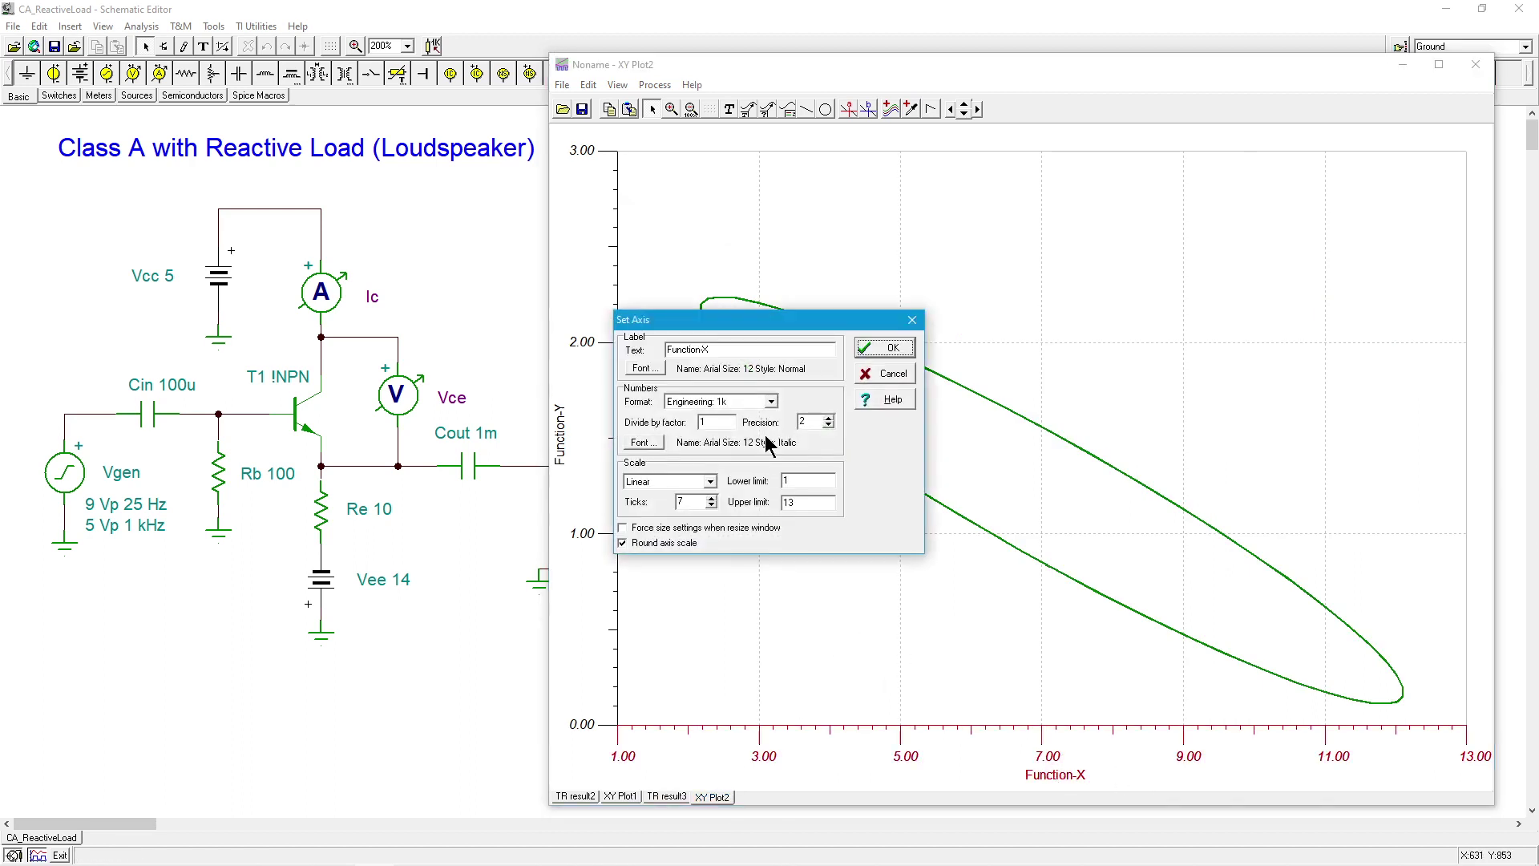
{"action": "left_click_drag", "start_coordinate": [711, 349], "coordinate": [627, 347]}
{"action": "type", "text": "Vce"}
{"action": "key", "text": "Return"}
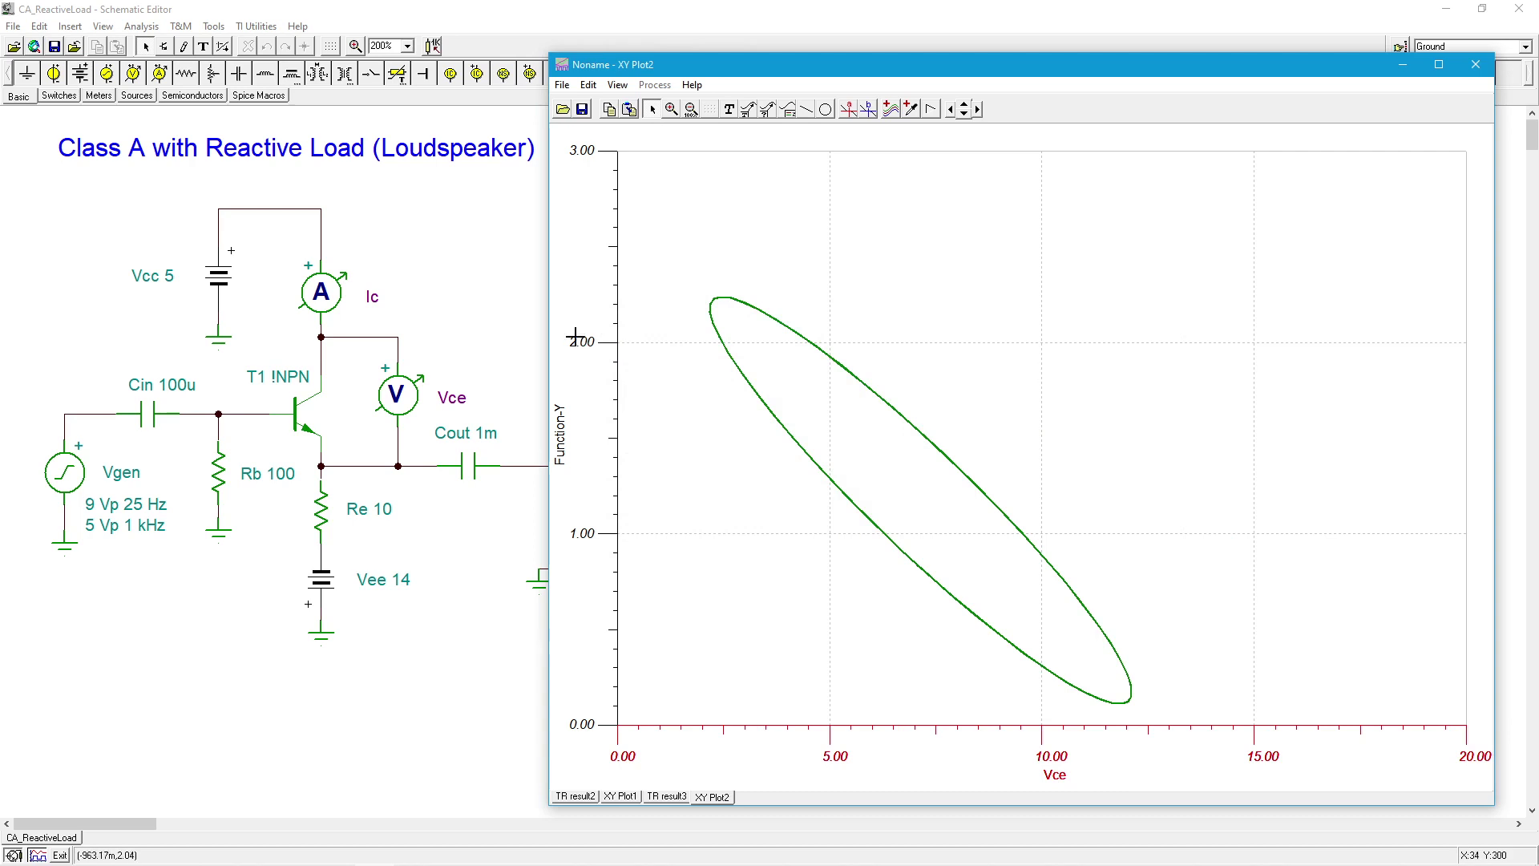
Step: Replace the vertical axis label with Ic
{"action": "double_click", "coordinate": [560, 429]}
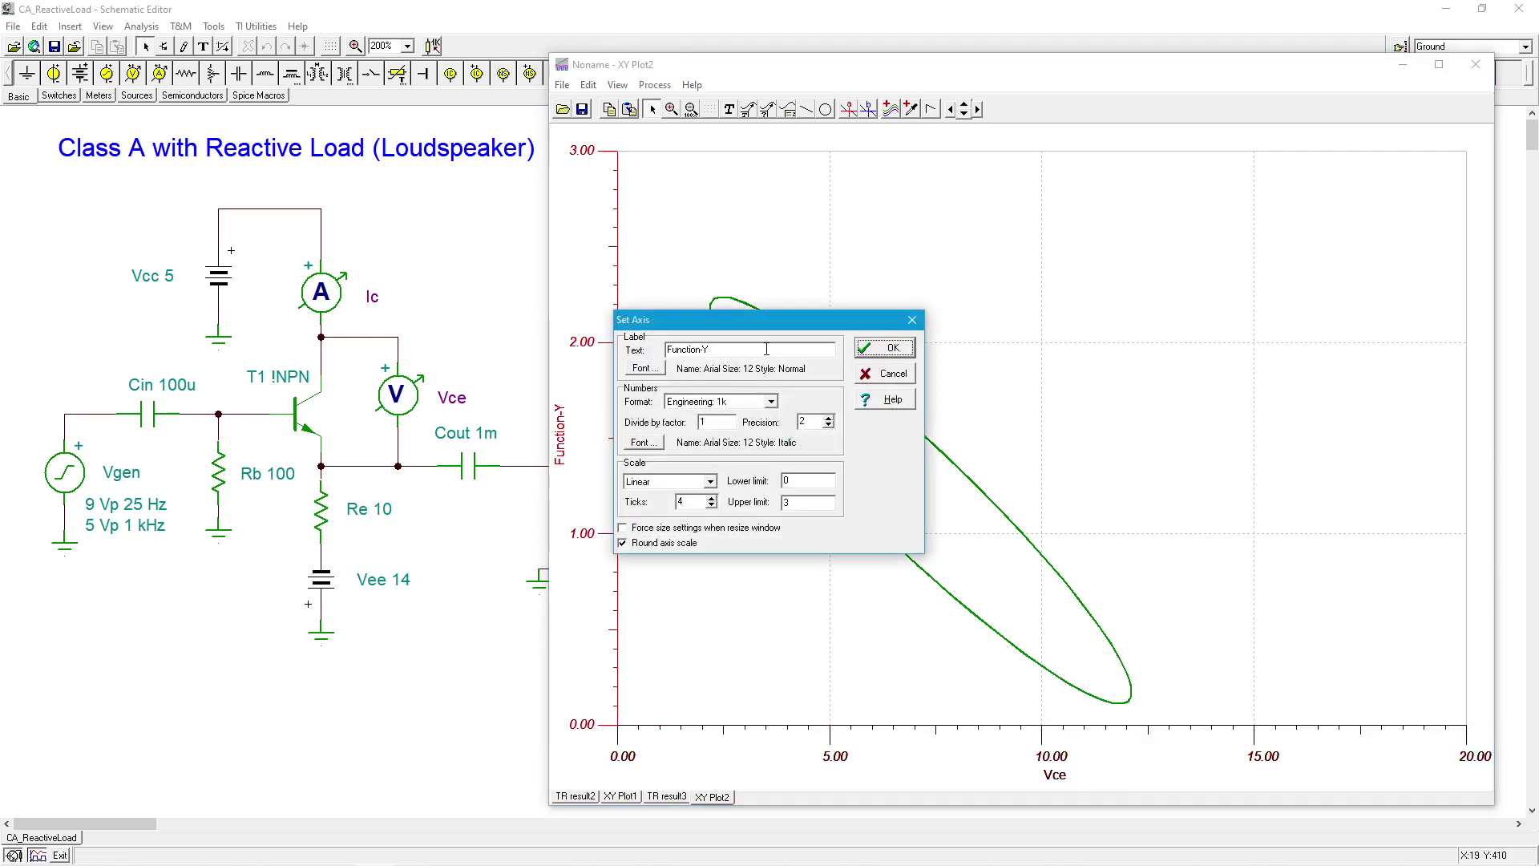
{"action": "left_click_drag", "start_coordinate": [766, 349], "coordinate": [645, 352]}
{"action": "key", "text": "BackSpace"}
{"action": "key", "text": "Return"}
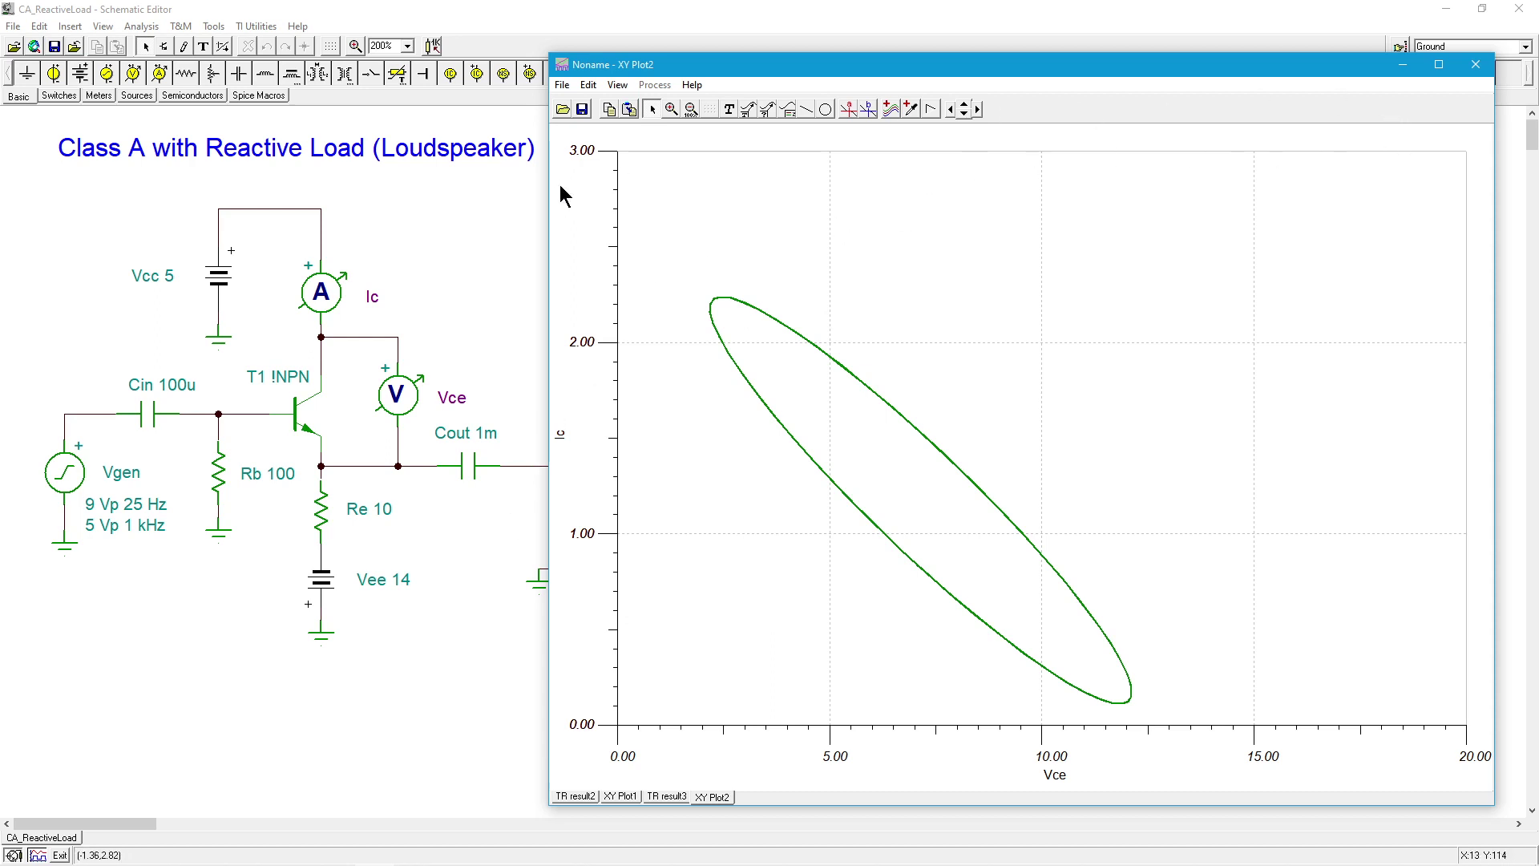
Step: Narrow and re-widen the plot window, then show XY Plot1's straight load line
{"action": "left_click_drag", "start_coordinate": [550, 200], "coordinate": [993, 320]}
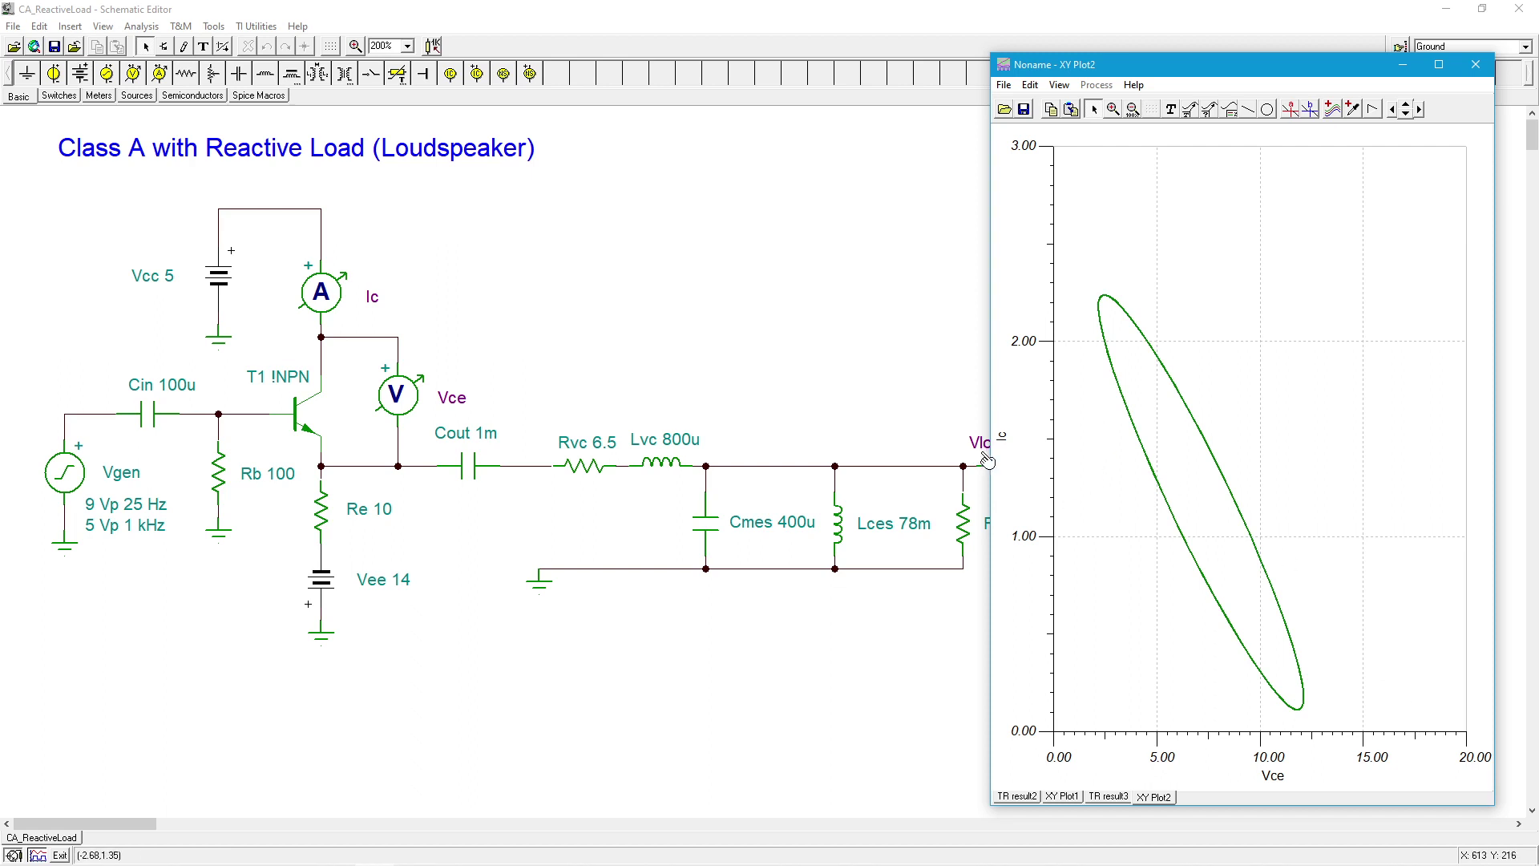
{"action": "left_click_drag", "start_coordinate": [987, 460], "coordinate": [400, 479]}
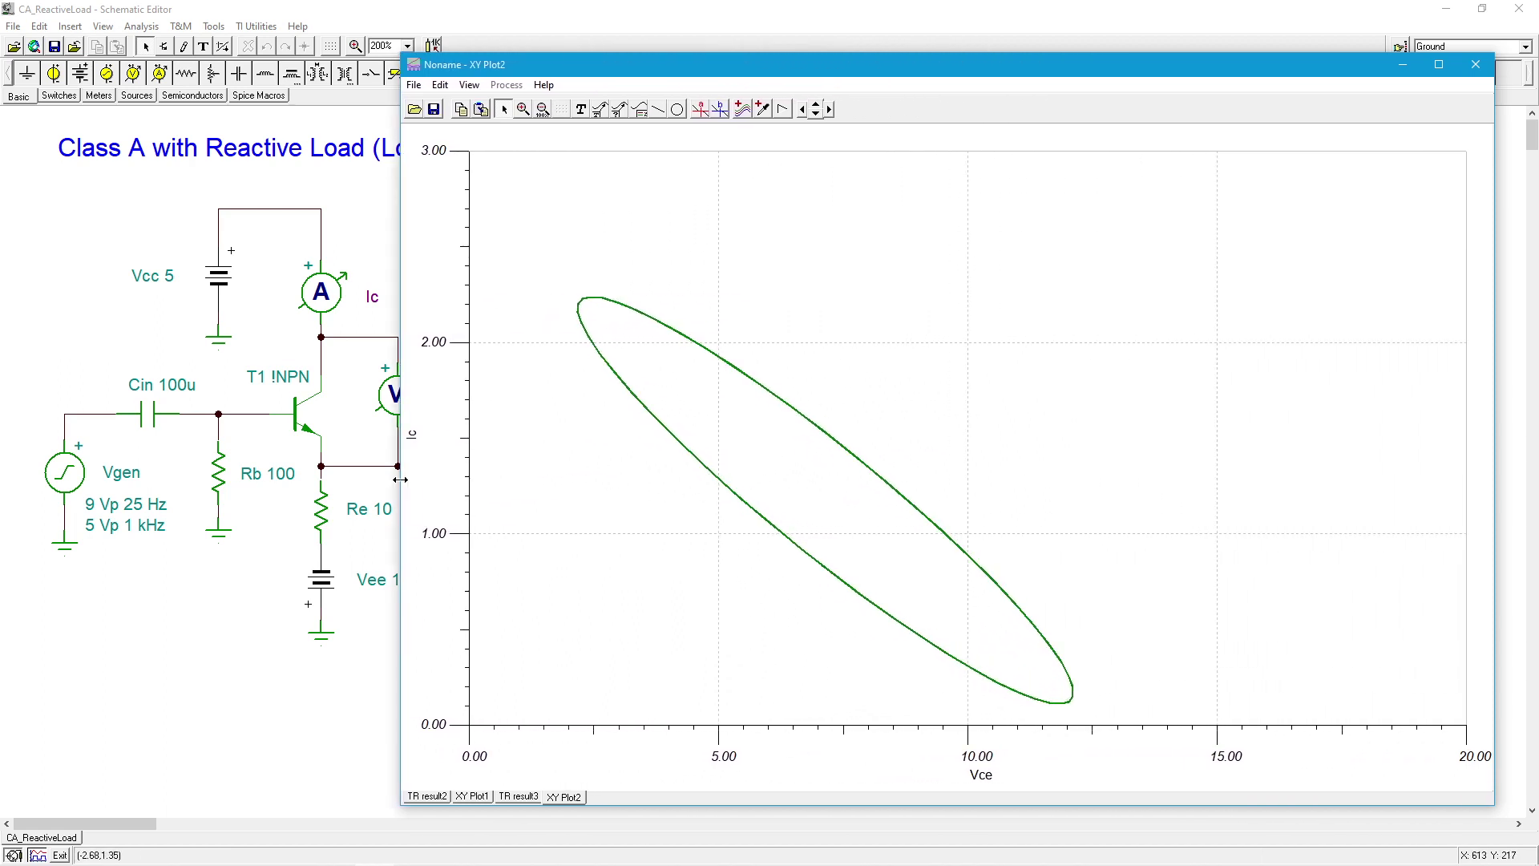
{"action": "left_click", "coordinate": [472, 796]}
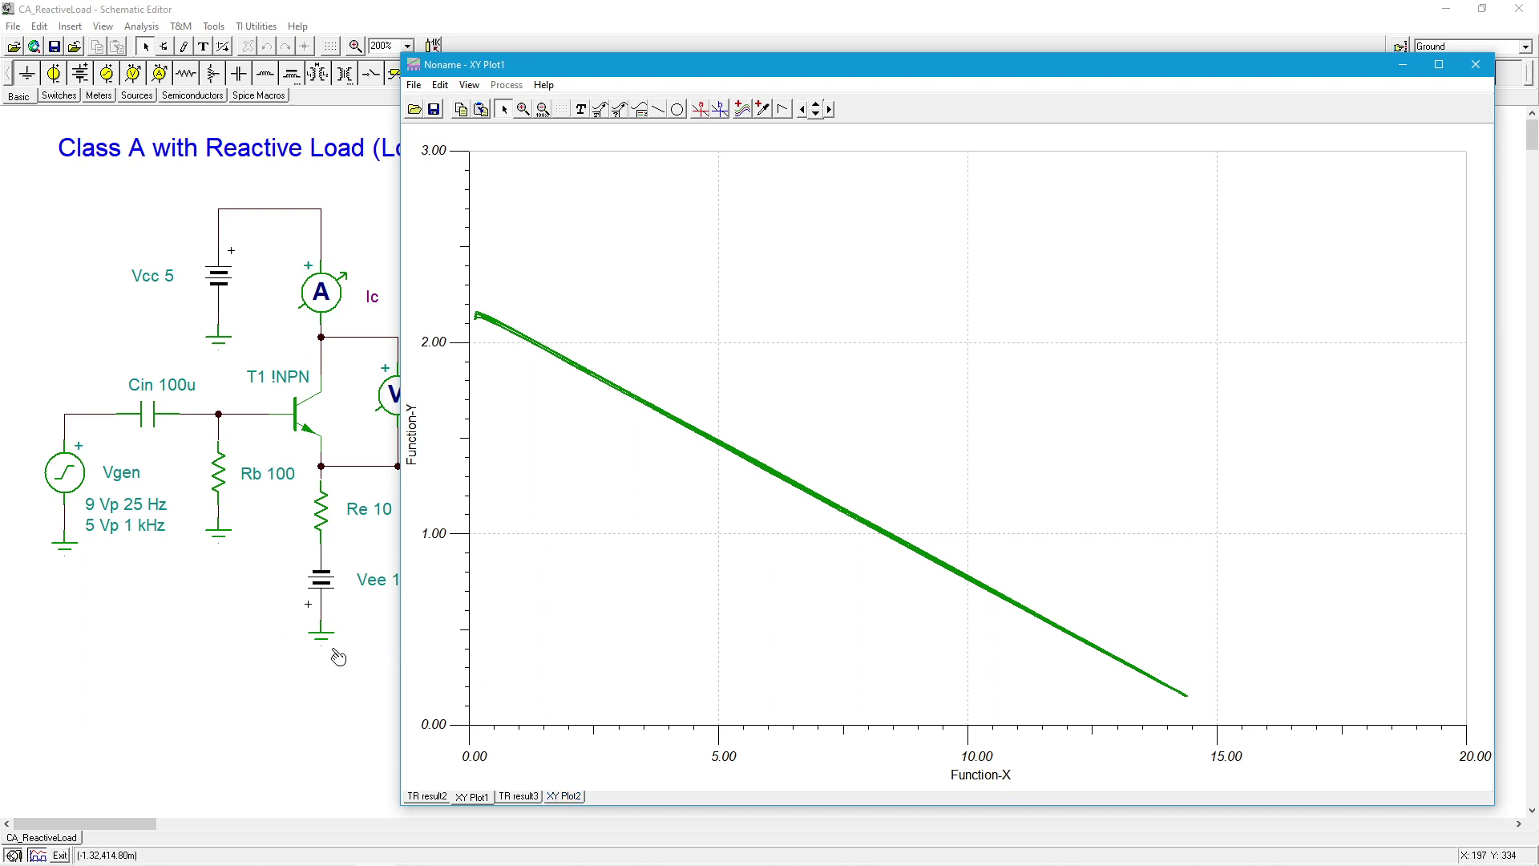
Step: Switch to XY Plot2 showing the tilted Ic-versus-Vce ellipse
{"action": "left_click", "coordinate": [566, 796]}
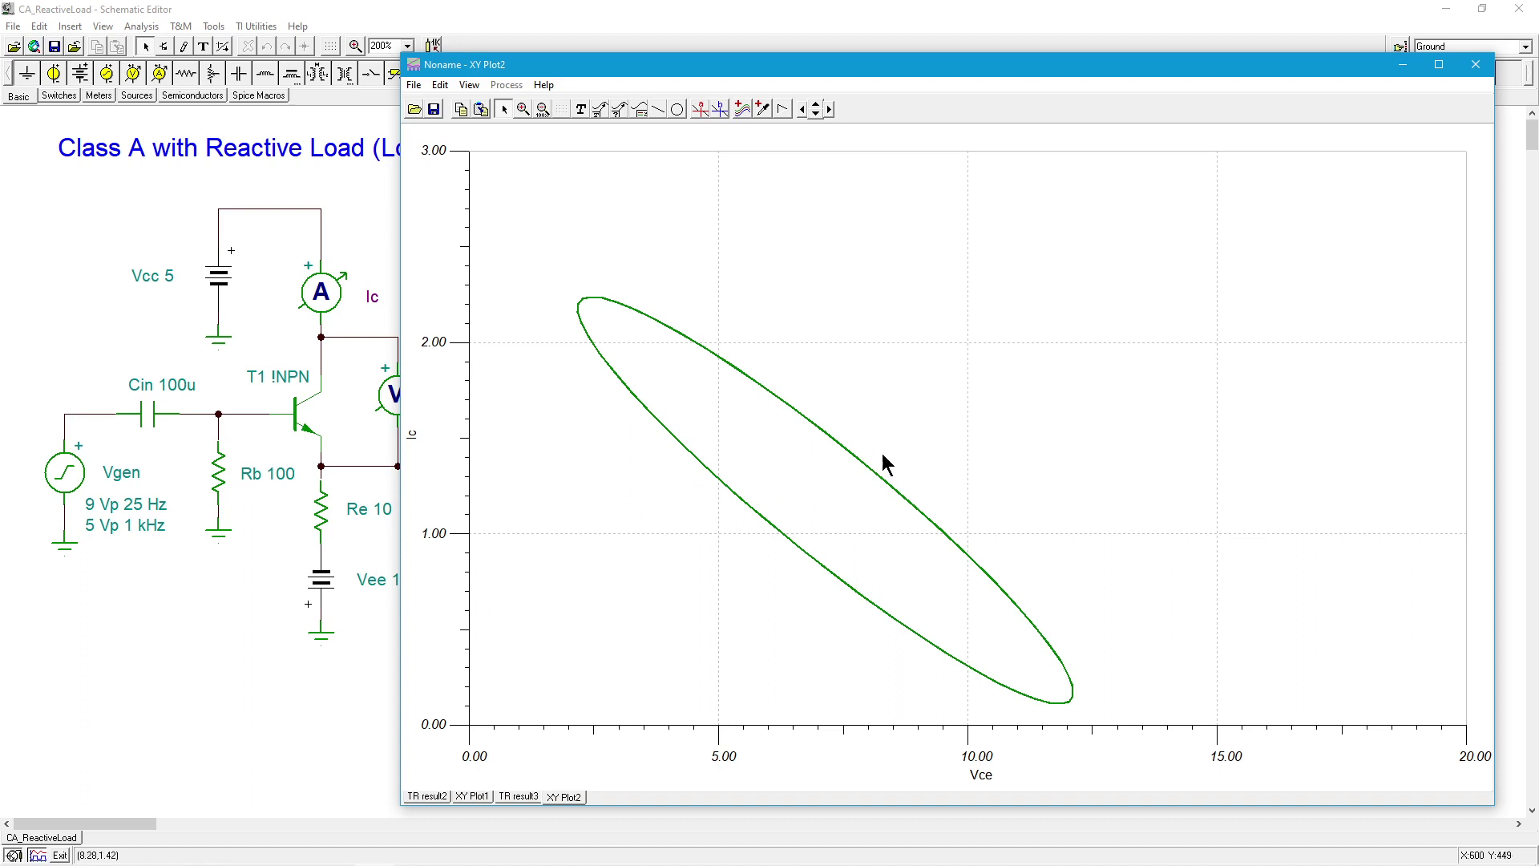
Step: Close the XY plot window to reveal the full Class A amplifier schematic with its loudspeaker load
{"action": "left_click", "coordinate": [1473, 69]}
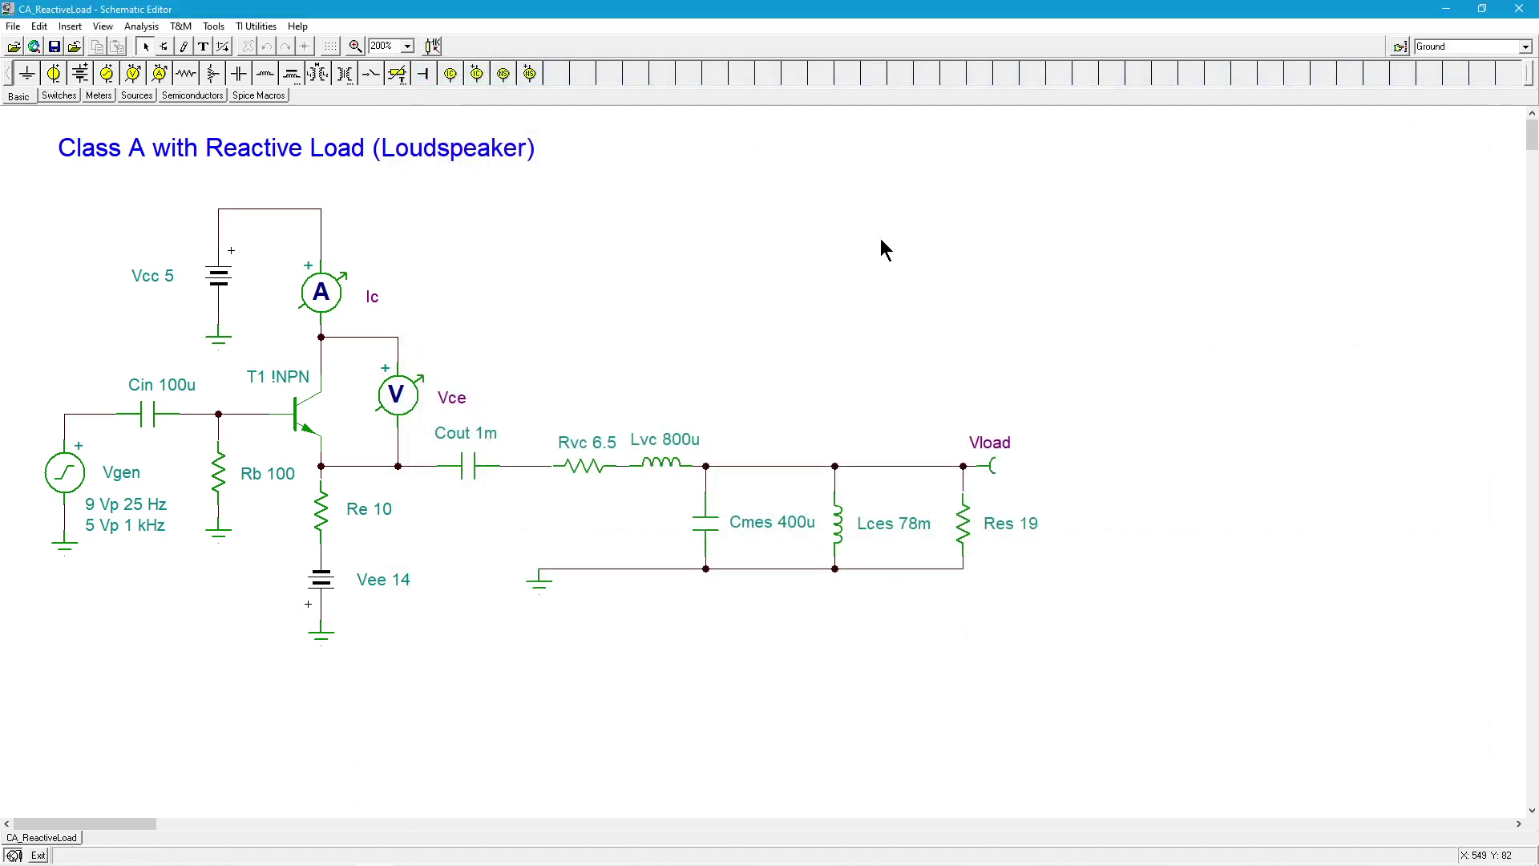